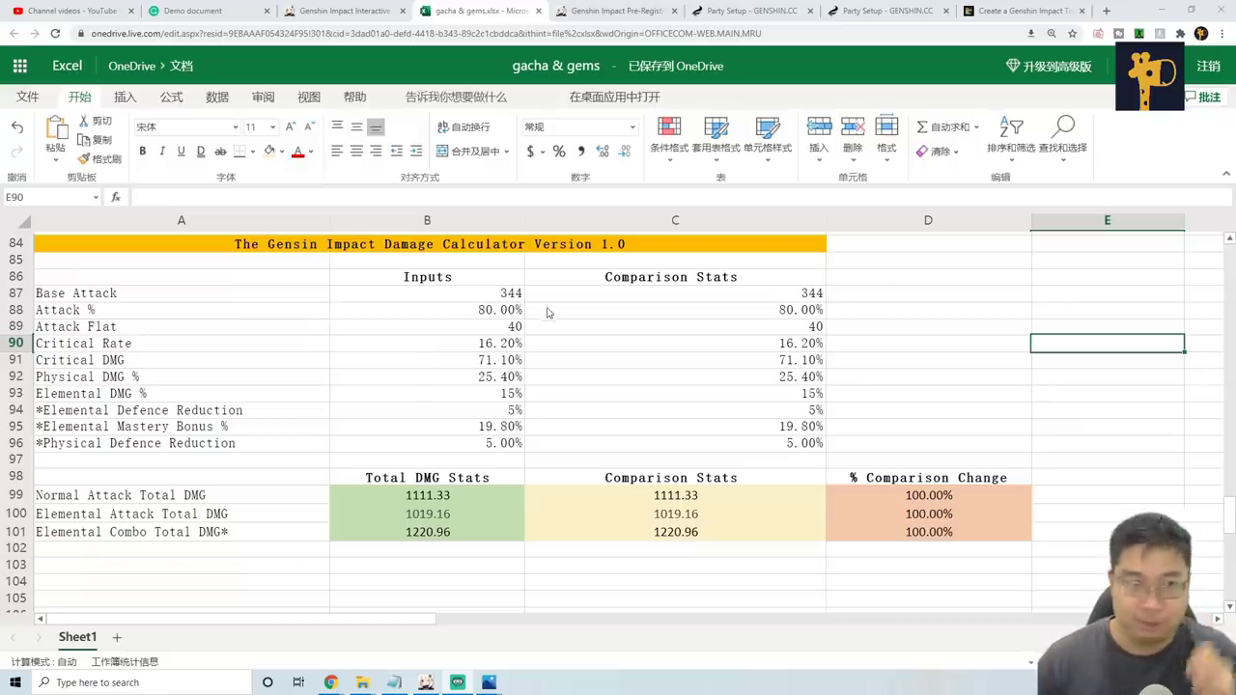
# Change the Inputs Base Attack in B87 from 344 to 544, as shown on the dmg.png screenshot
pyautogui.moveTo(490, 681)
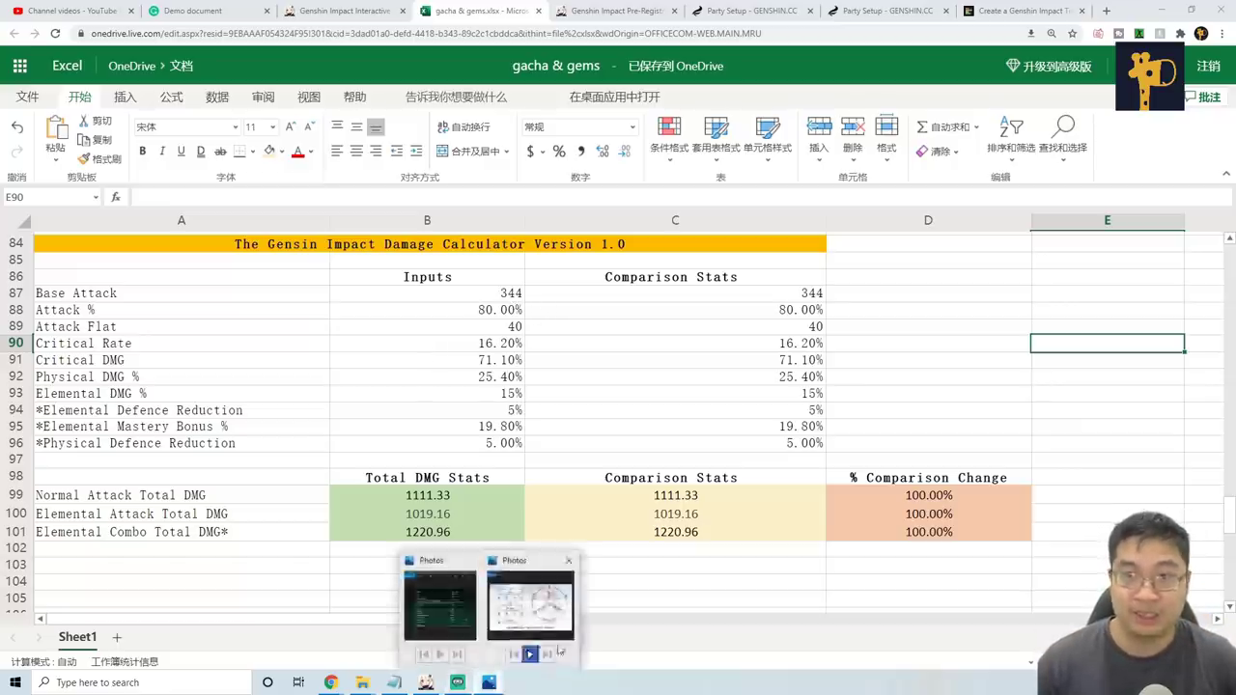
pyautogui.click(533, 560)
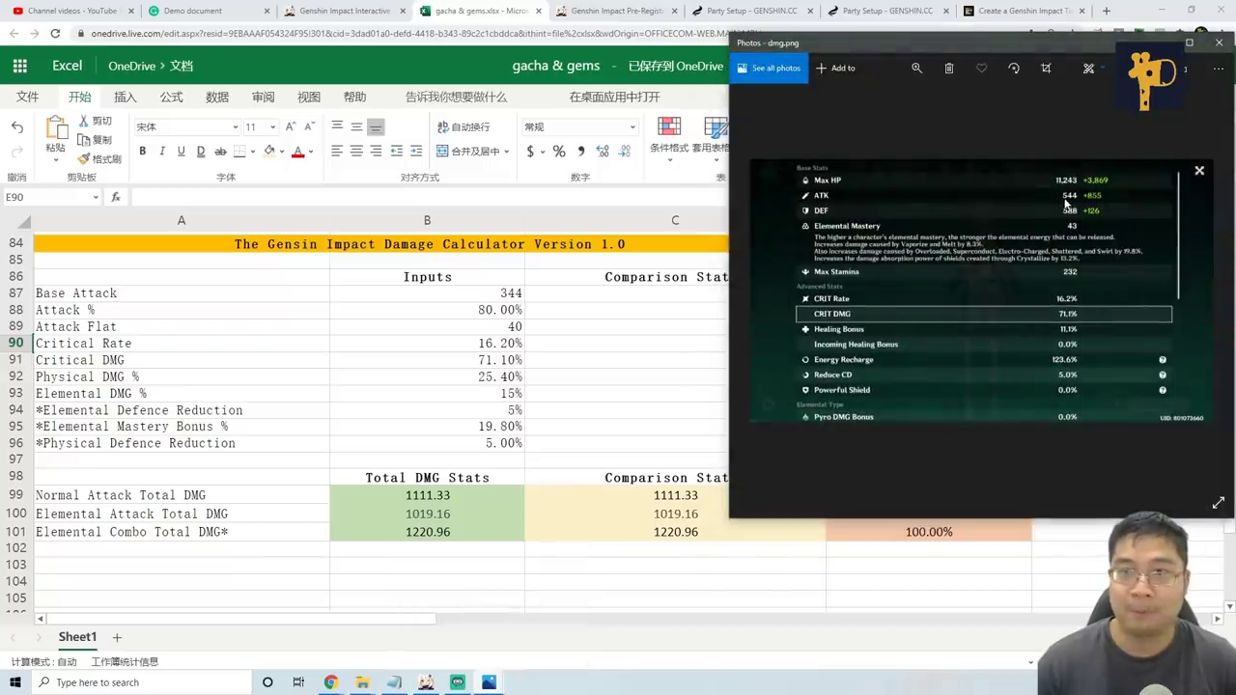
pyautogui.doubleClick(492, 294)
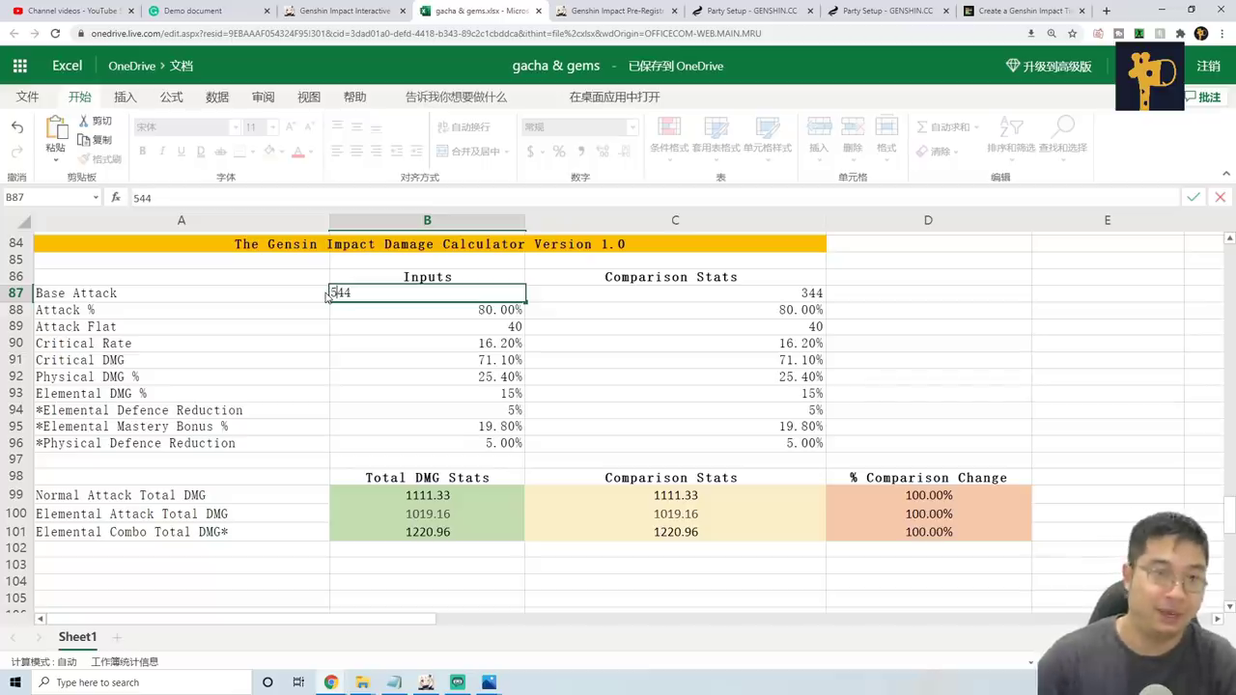
pyautogui.click(912, 311)
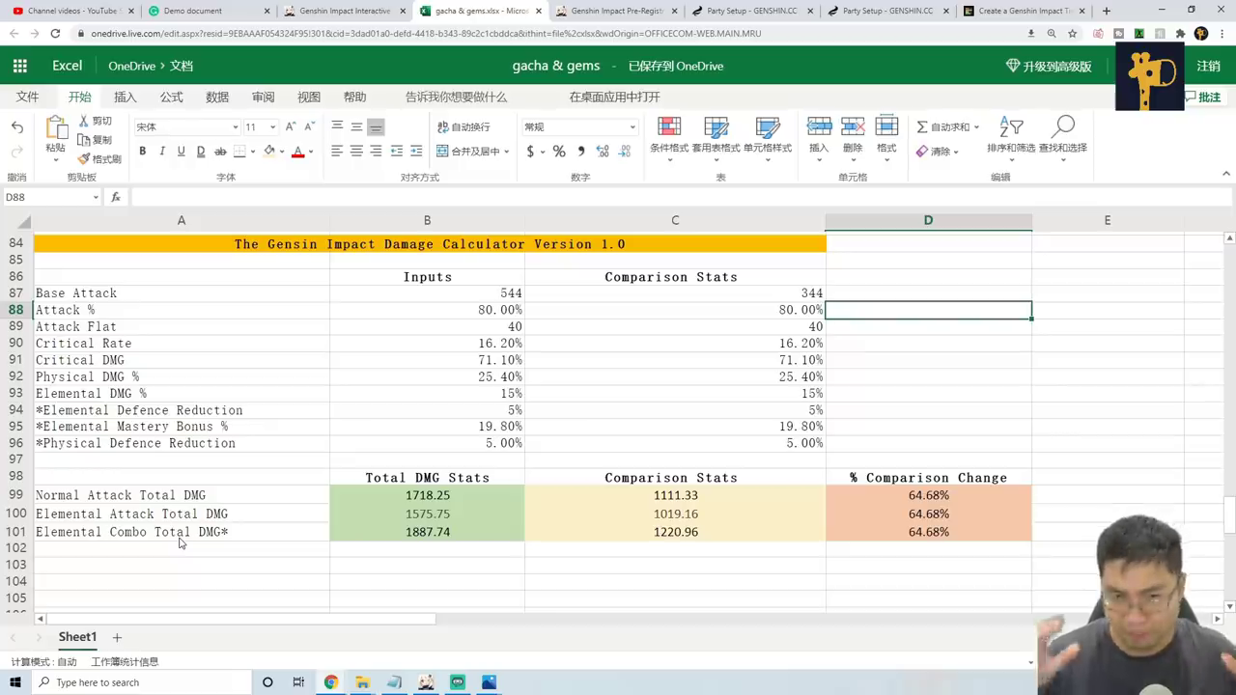
pyautogui.moveTo(523, 670)
pyautogui.click(556, 616)
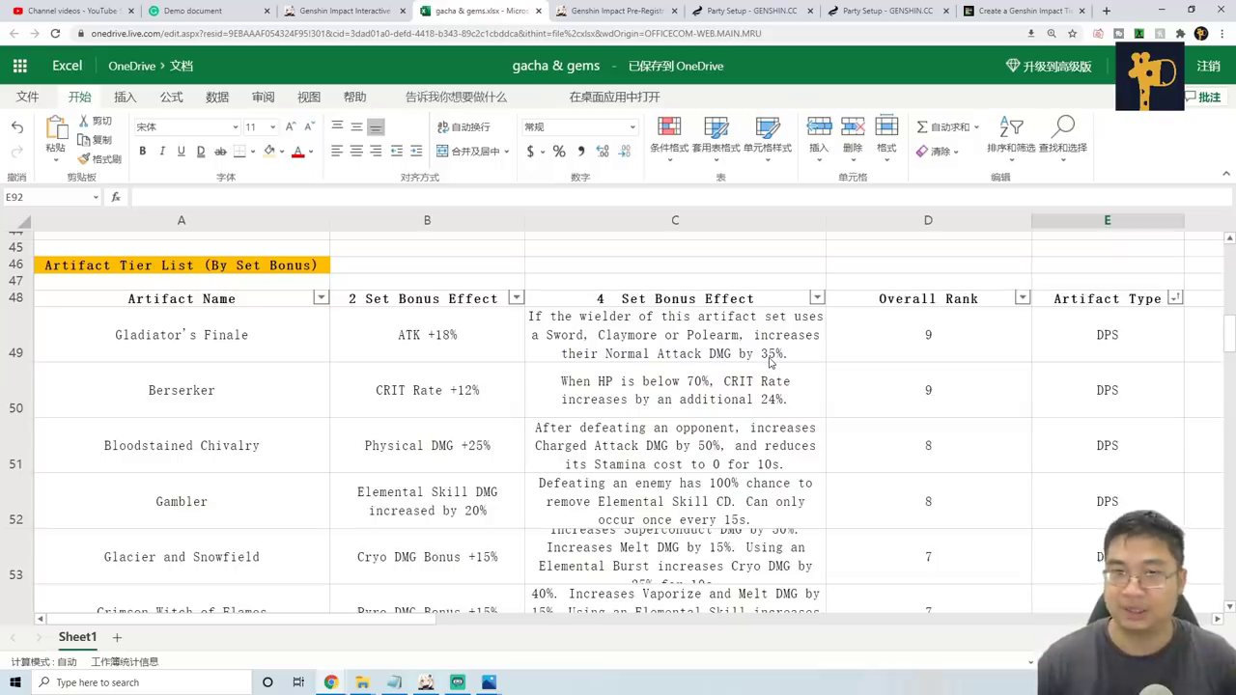
pyautogui.scroll(-10, 770, 360)
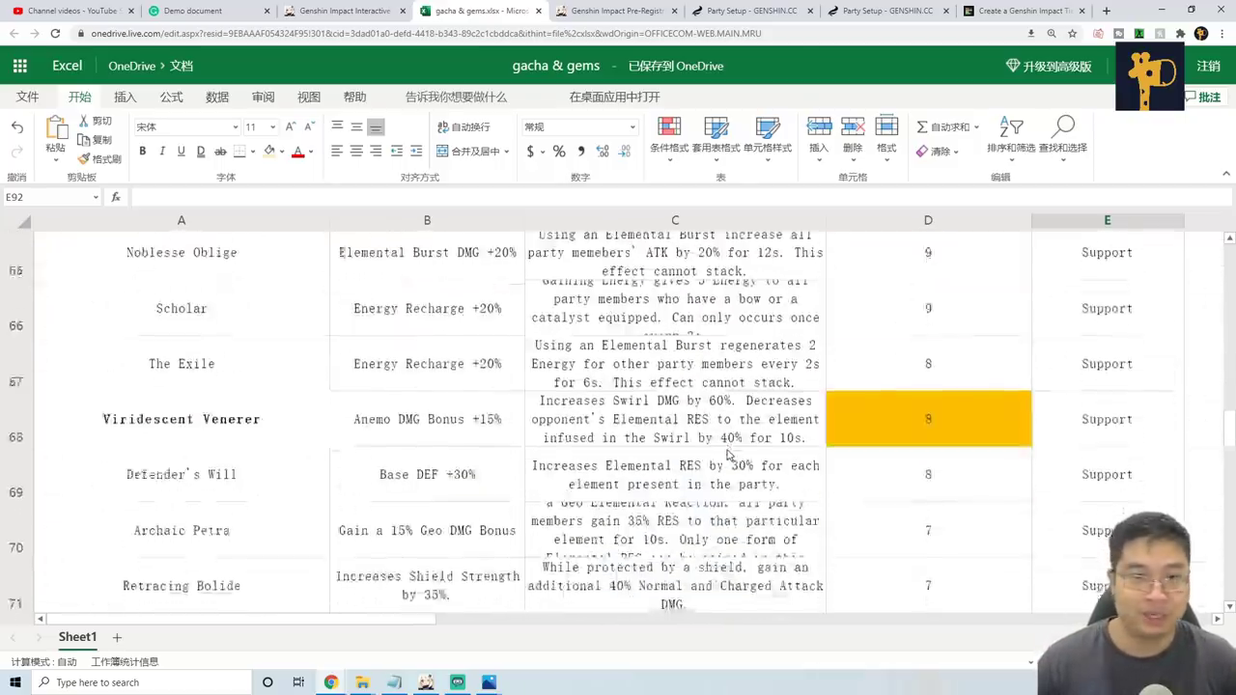
pyautogui.scroll(-5, 729, 454)
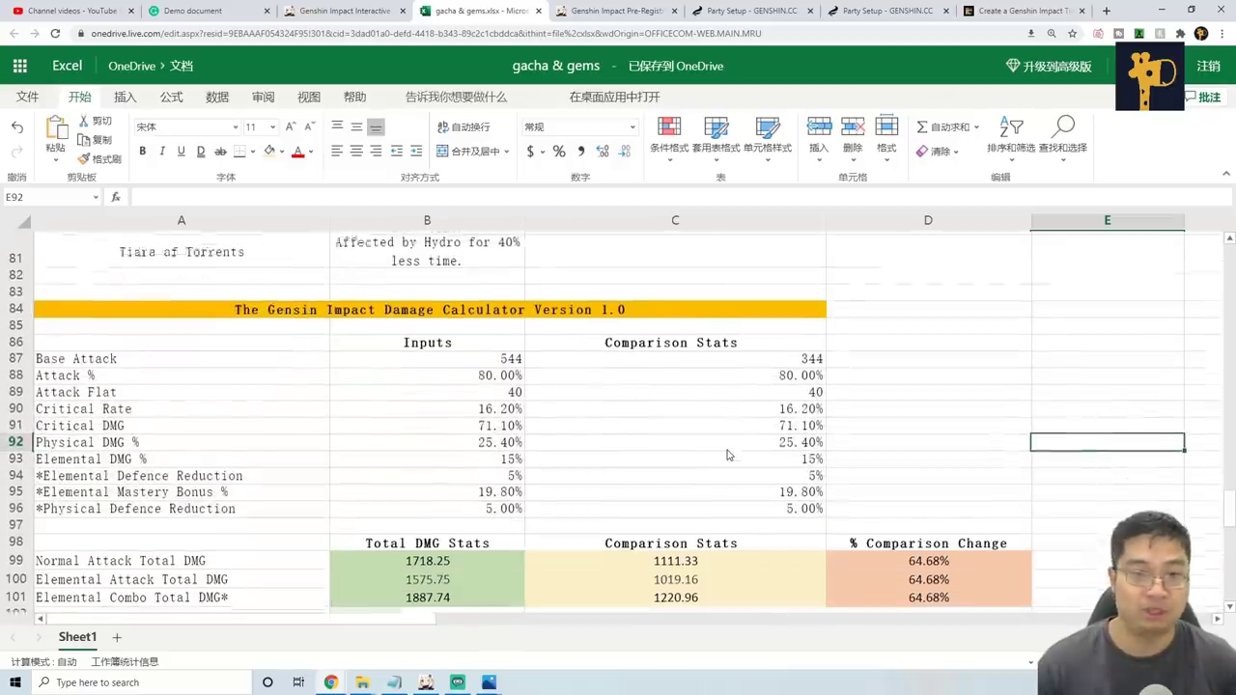
# Link the Comparison Base Attack in C87 to the Inputs value with =b87
pyautogui.click(796, 339)
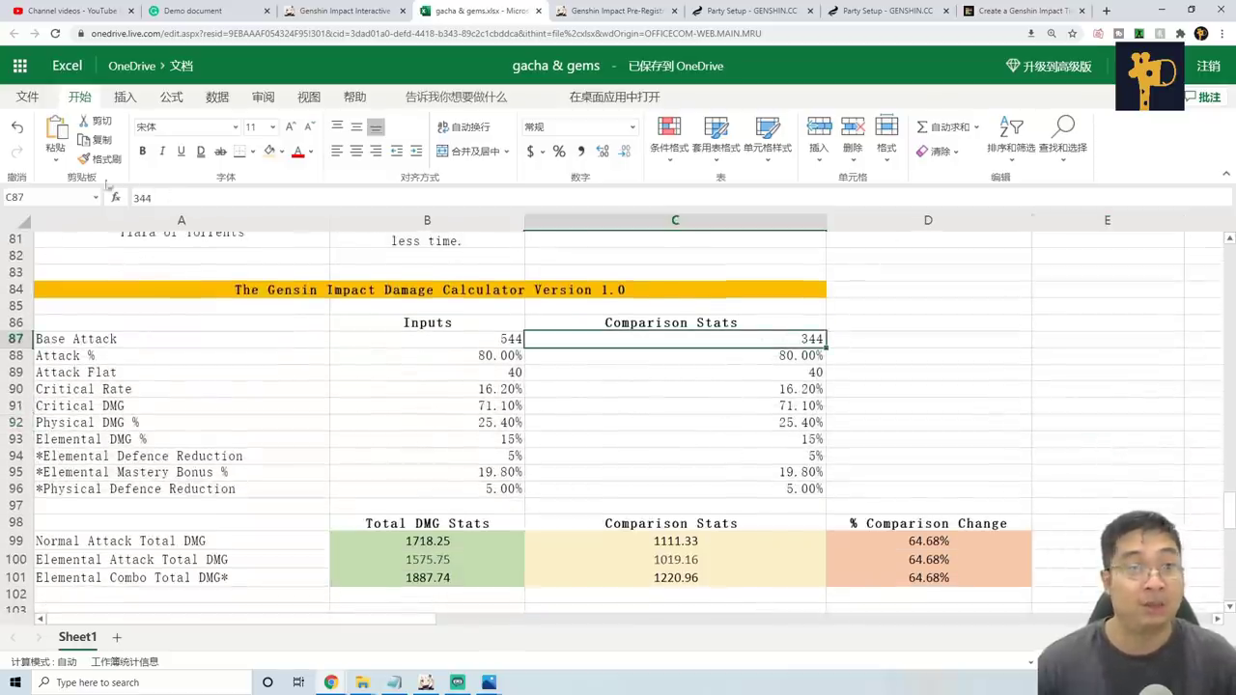
pyautogui.click(145, 198)
pyautogui.press('BackSpace')
pyautogui.press('BackSpace')
pyautogui.press('BackSpace')
pyautogui.write('=b87')
pyautogui.click(985, 320)
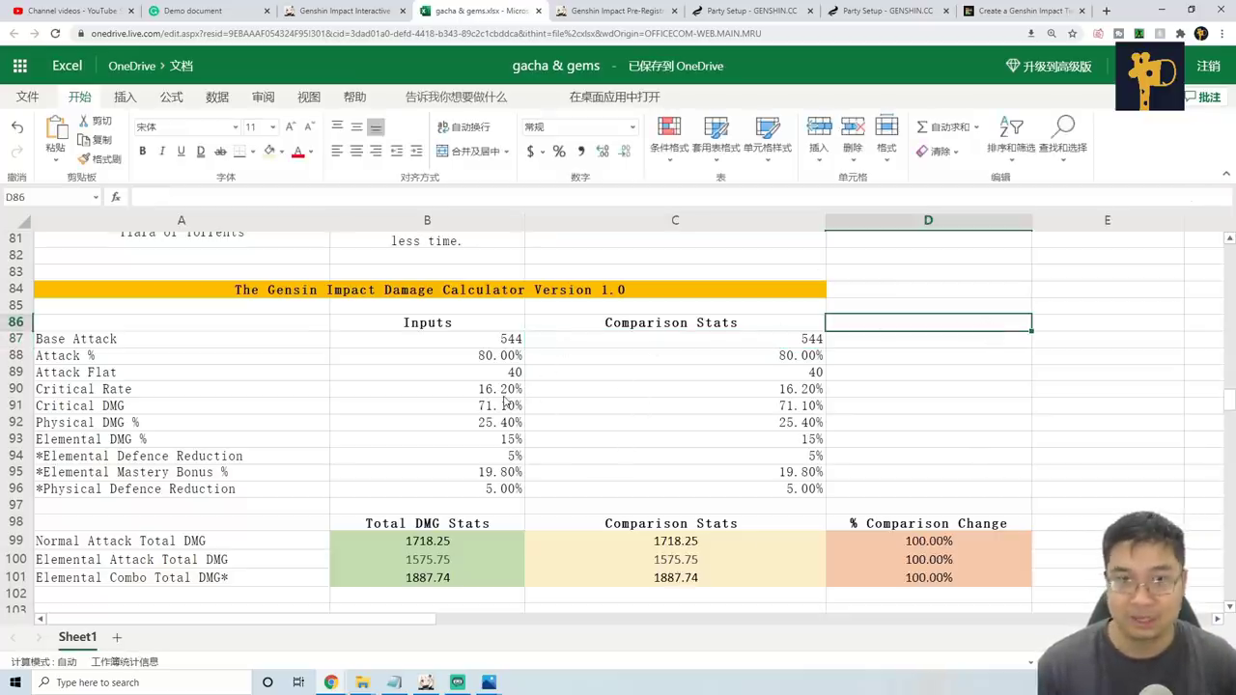
# Lower the Comparison Attack % in C88 from 80% to 62%
pyautogui.click(488, 357)
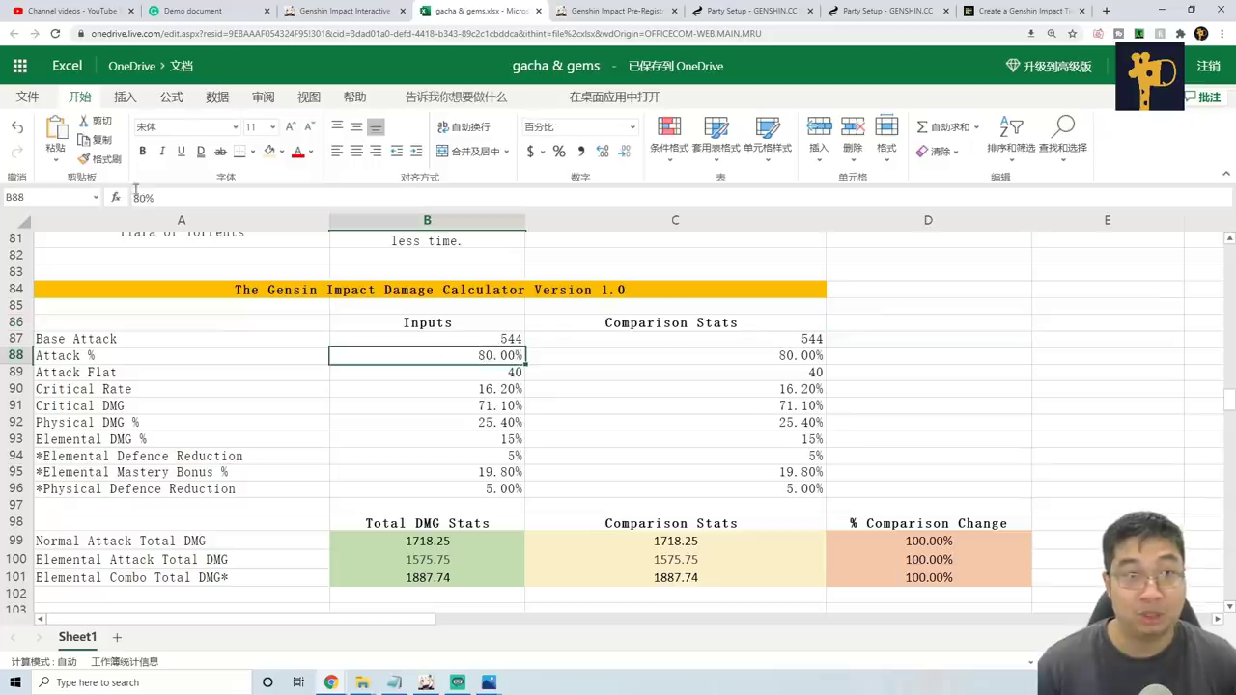
pyautogui.click(799, 362)
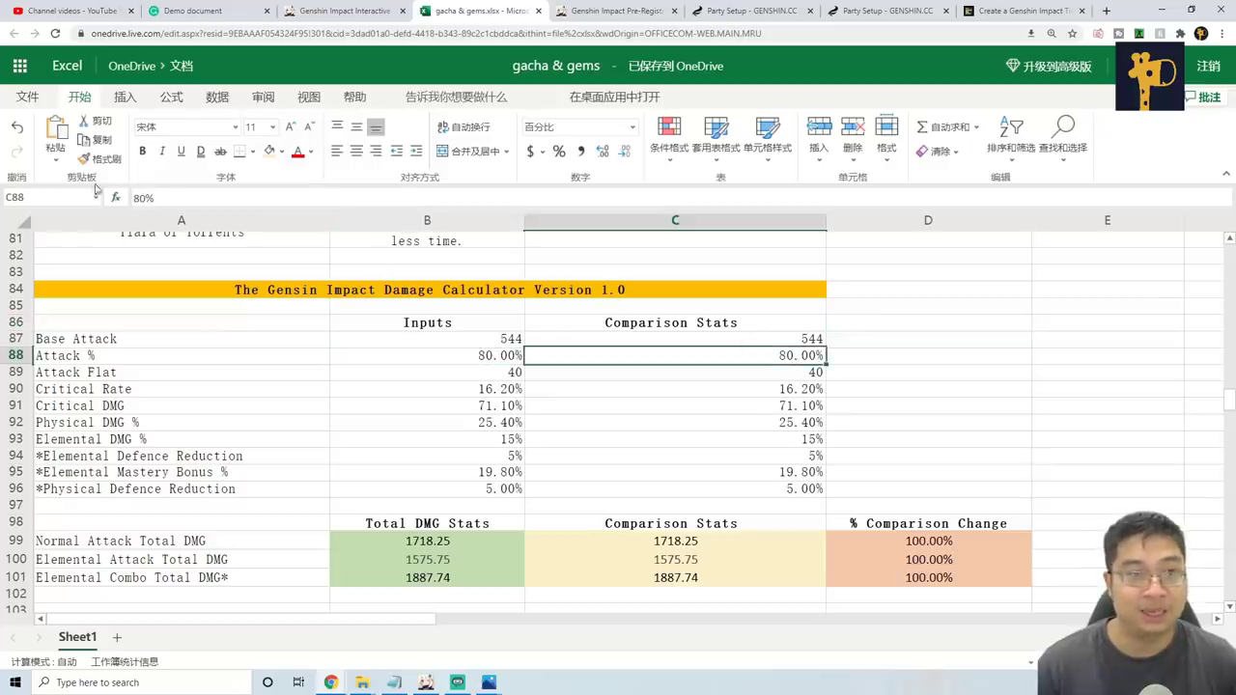
pyautogui.press('F2')
pyautogui.press('BackSpace')
pyautogui.press('BackSpace')
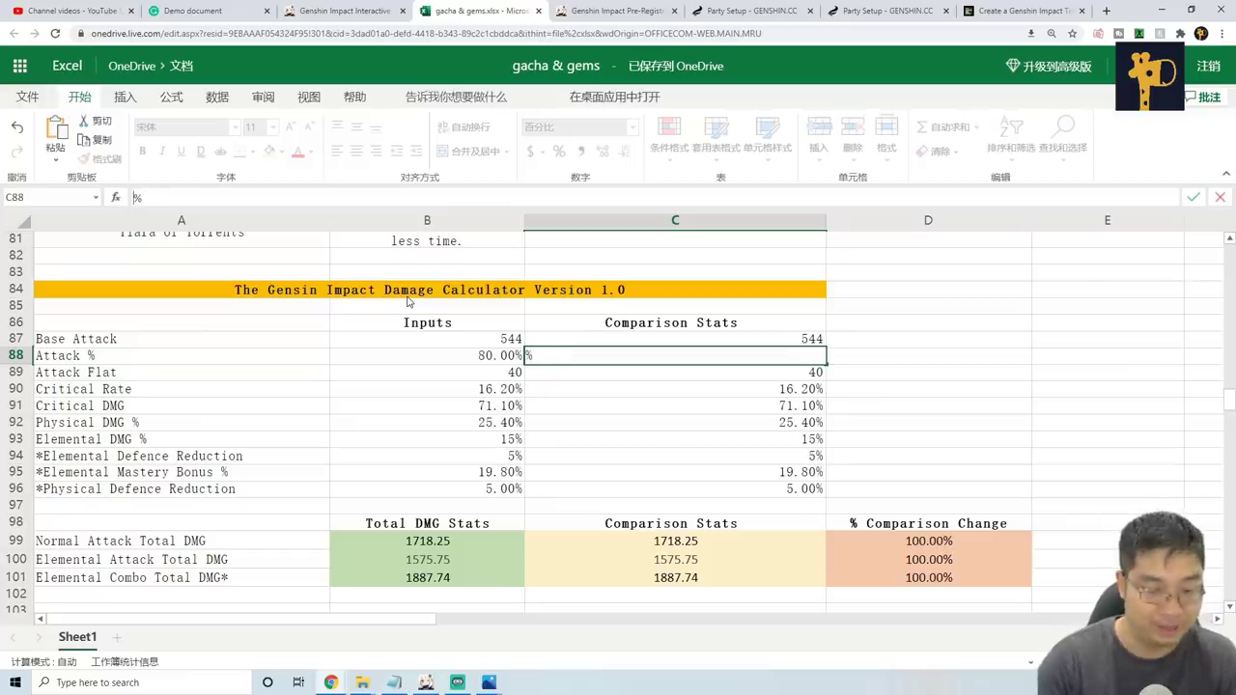
pyautogui.write('62')
pyautogui.press('Return')
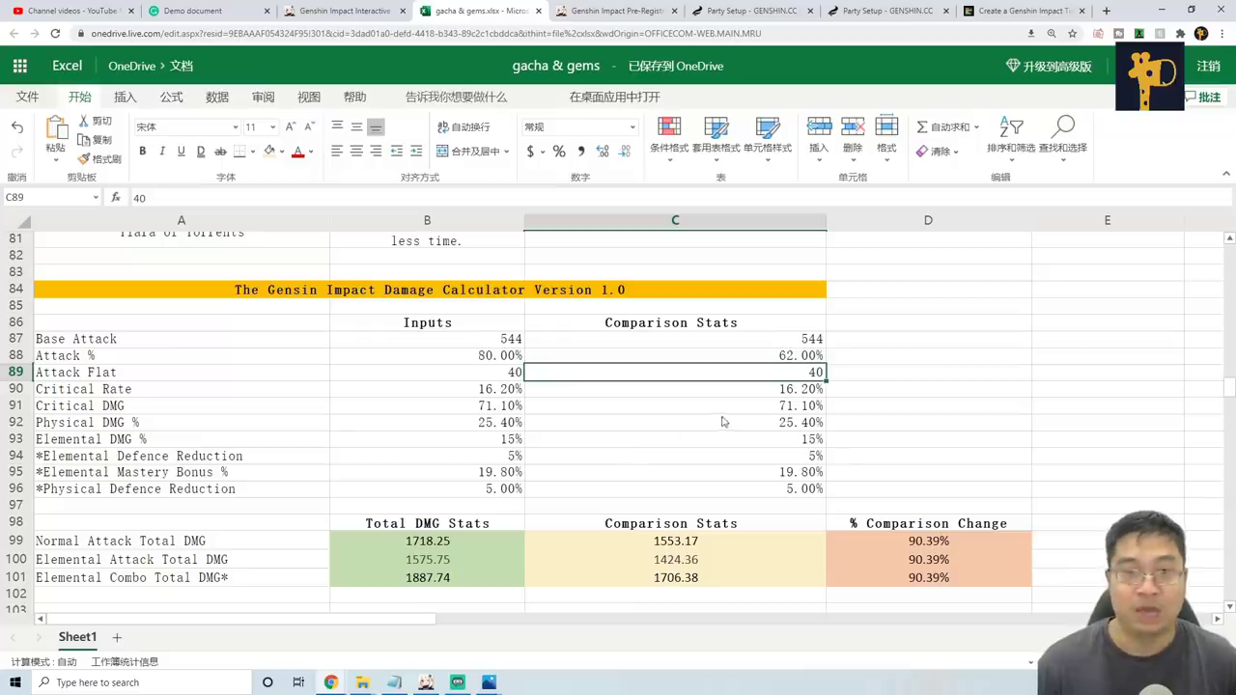
# Change the Comparison Physical DMG % in C92 from 25.4% to 60.4%
pyautogui.click(765, 428)
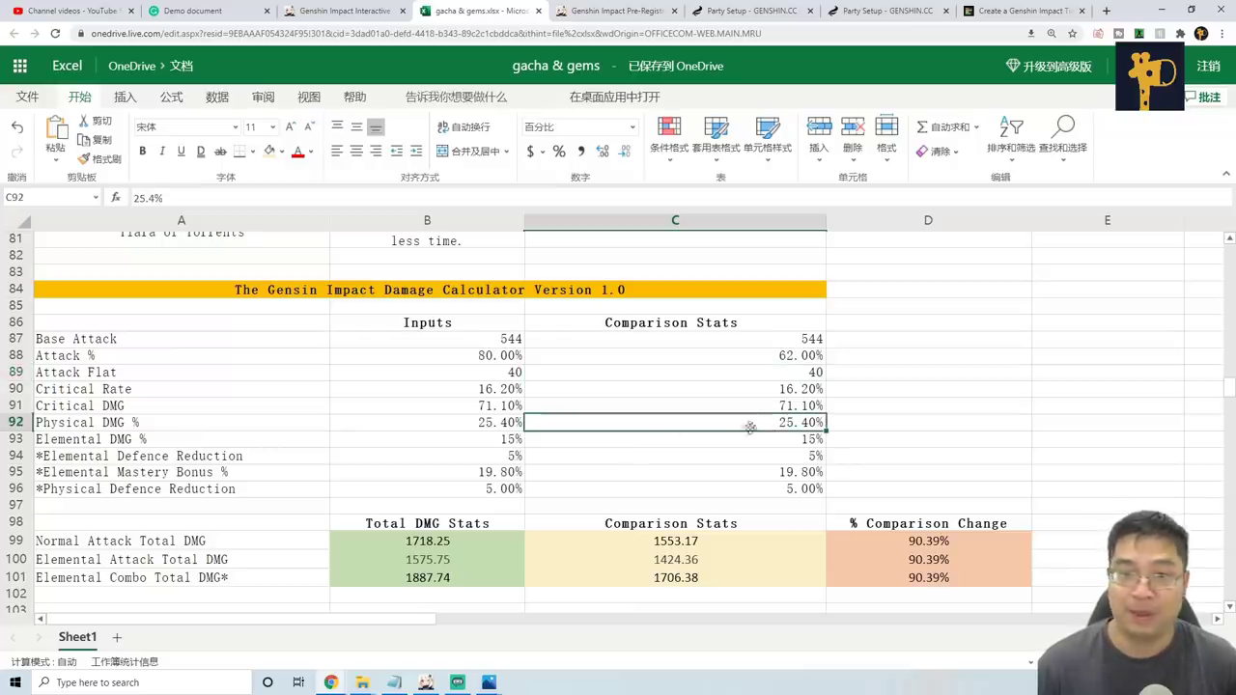
pyautogui.click(144, 199)
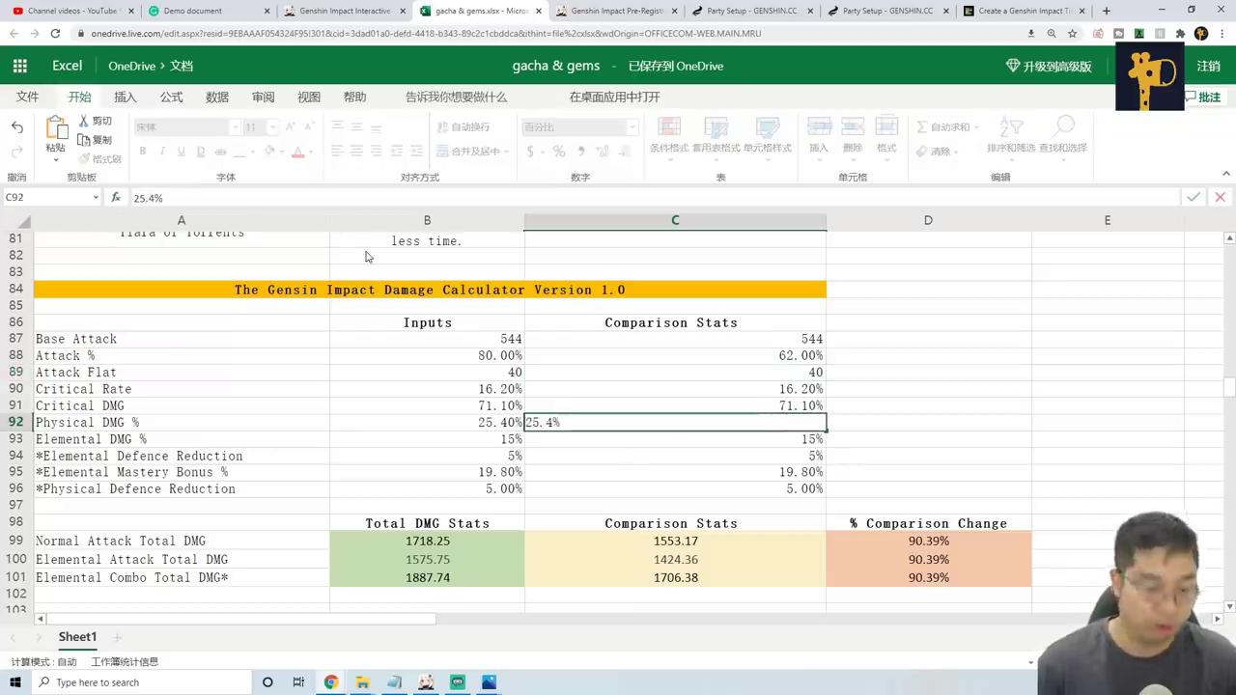
pyautogui.press('BackSpace')
pyautogui.press('BackSpace')
pyautogui.write('60')
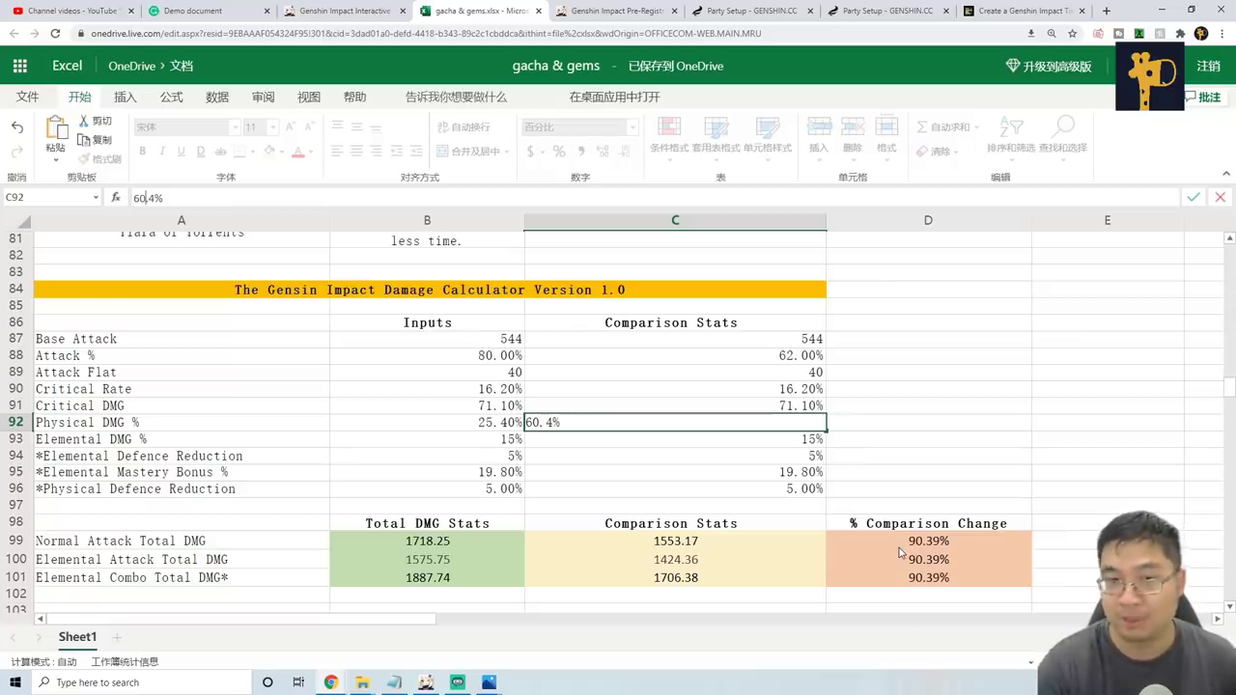
pyautogui.press('Return')
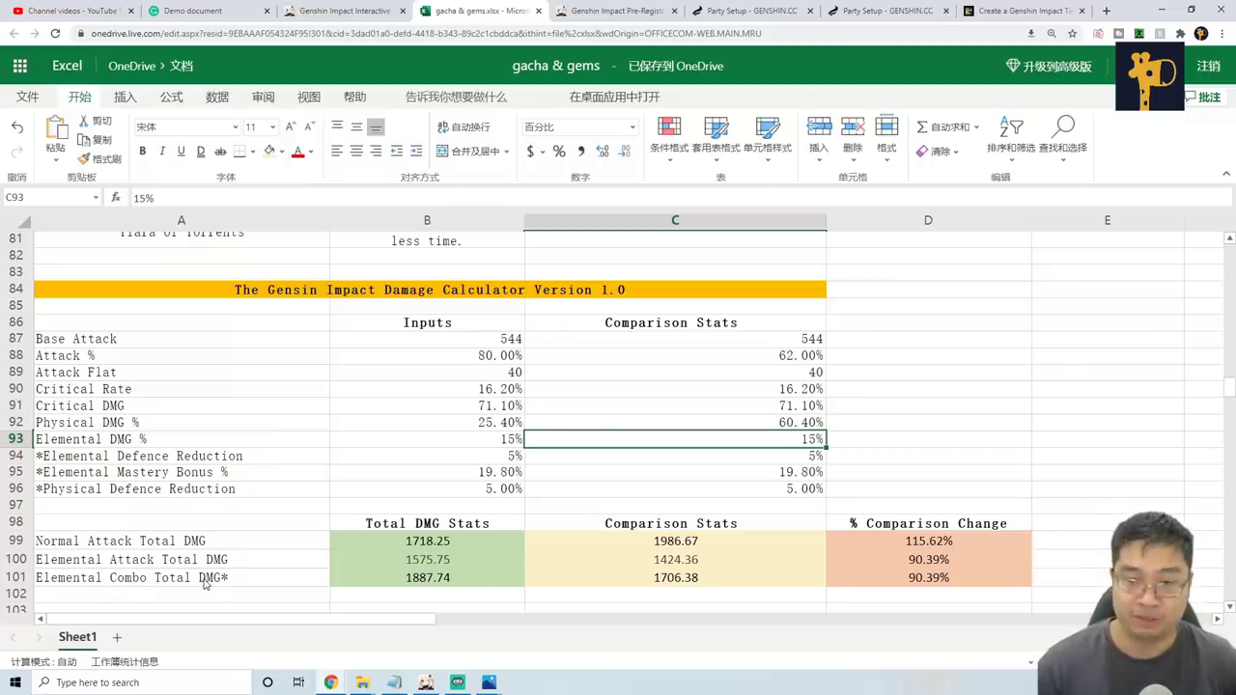
# Scroll through the Artifact Tier List and back to the damage calculator
pyautogui.press('Up')
pyautogui.scroll(10, 855, 366)
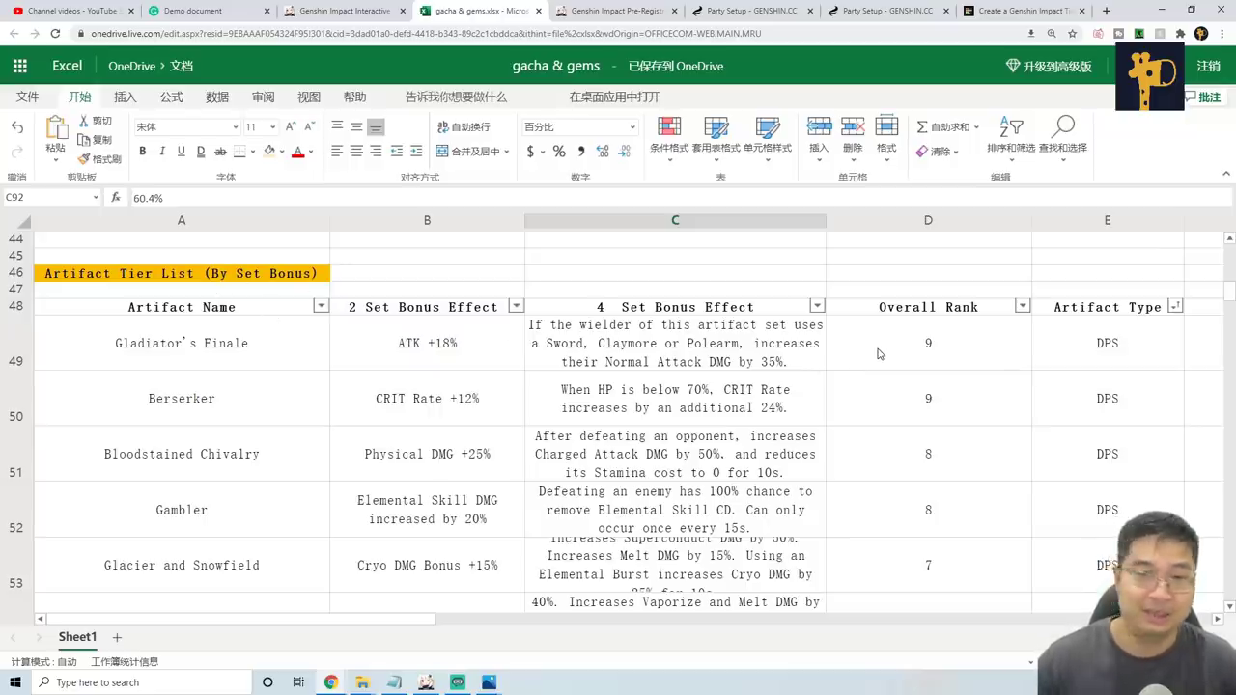
pyautogui.scroll(-15, 855, 418)
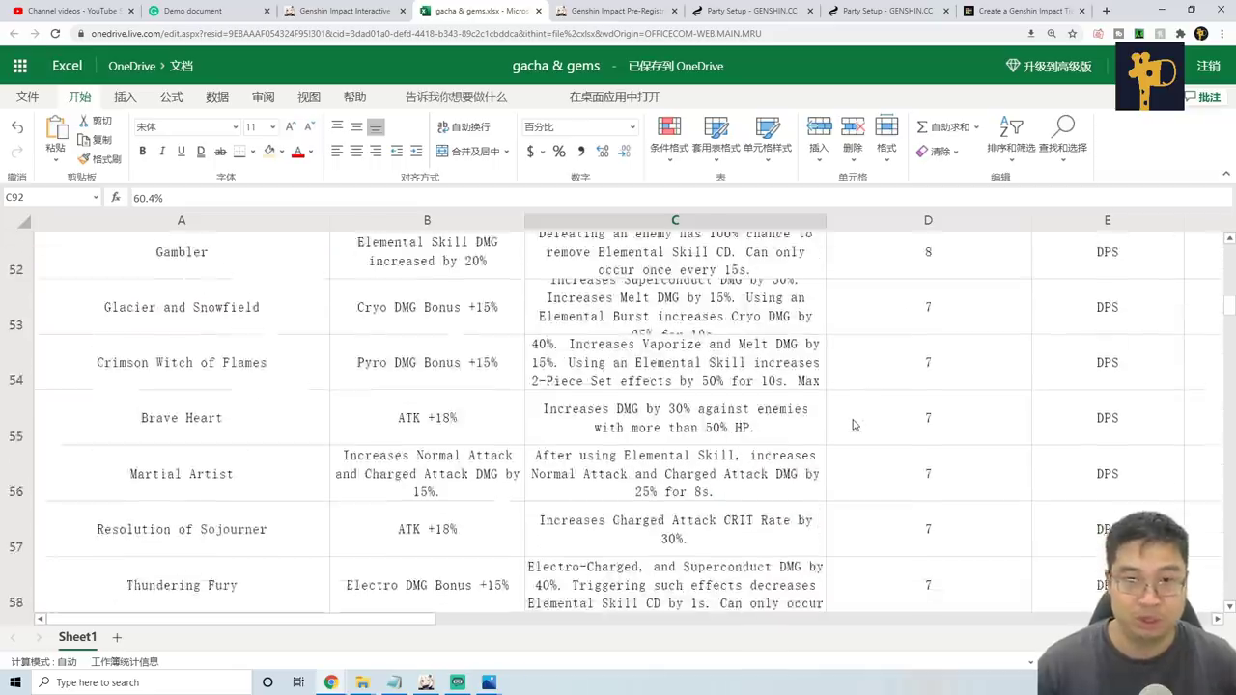
pyautogui.scroll(-8, 844, 436)
pyautogui.scroll(-3, 844, 436)
pyautogui.scroll(-2, 844, 436)
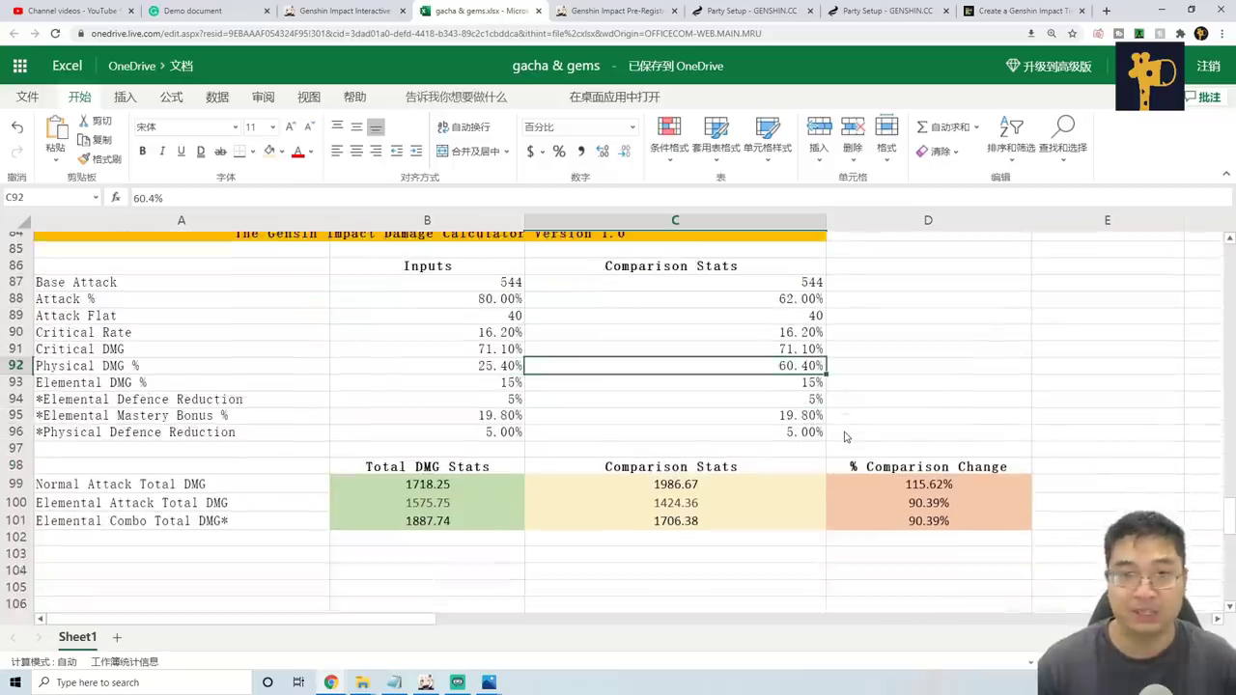
pyautogui.scroll(2, 843, 436)
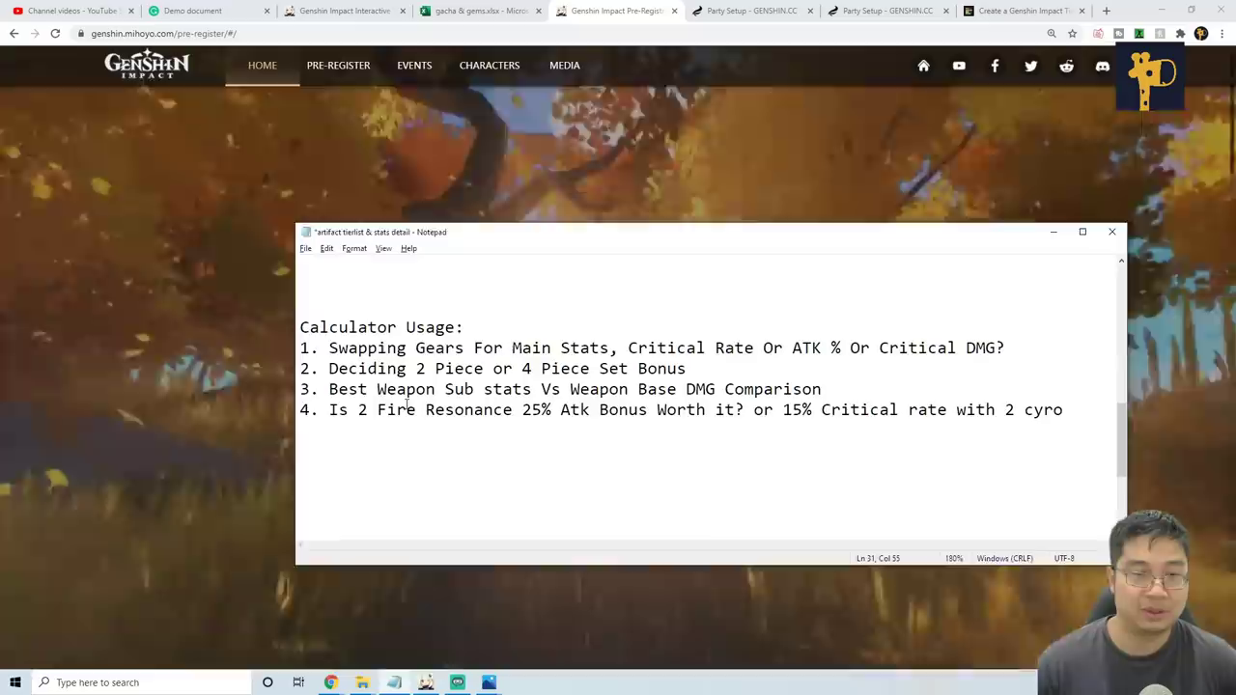
# Add an example under item 3: 300 Atk with 20% Crit Rate versus 290 Atk with 35% Physical DMG
pyautogui.press('Down')
pyautogui.press('End')
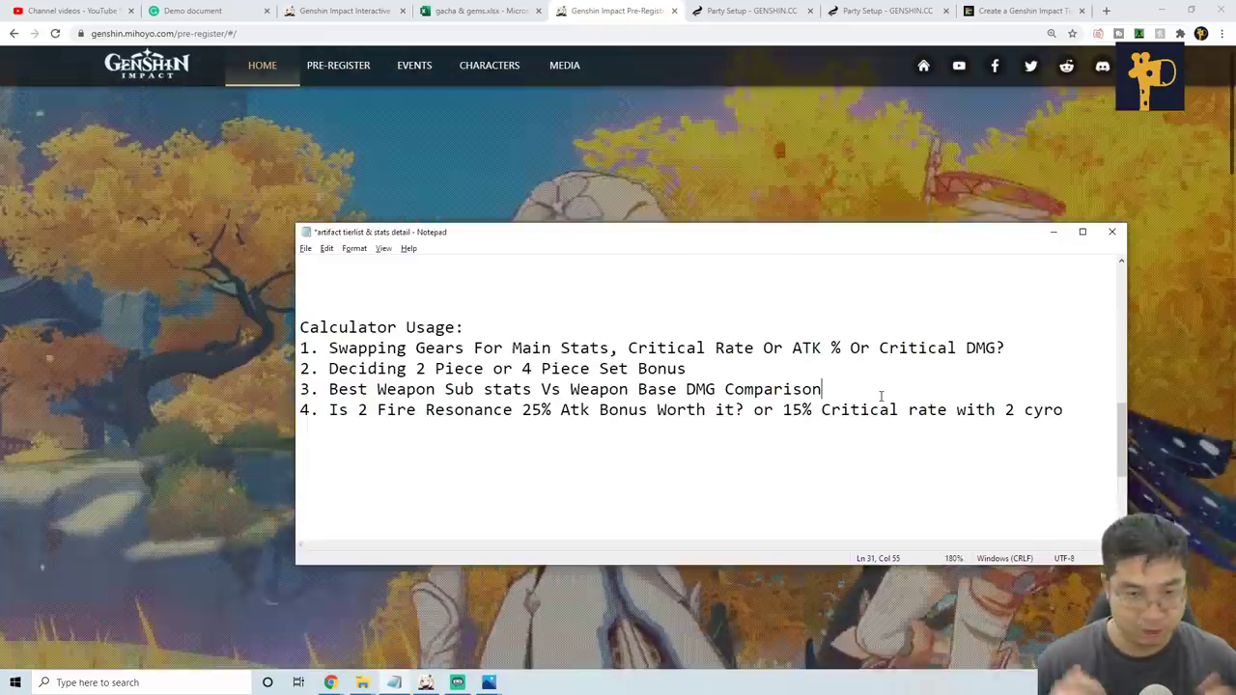
pyautogui.write('E.g. 300 Atk With 20% Critical Rate Vs 290 Atk 35% Physical DMG %')
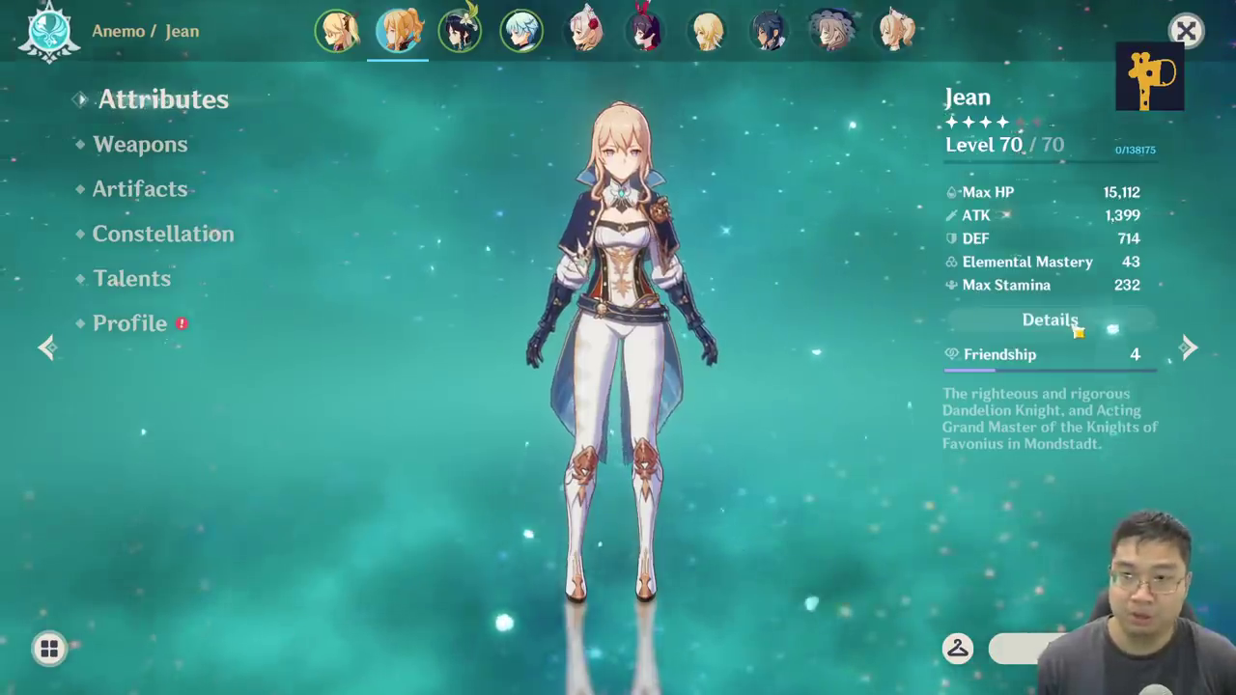
# Review Jean's detailed stats, then inspect the equipped goblet and sands artifacts
pyautogui.click(1043, 321)
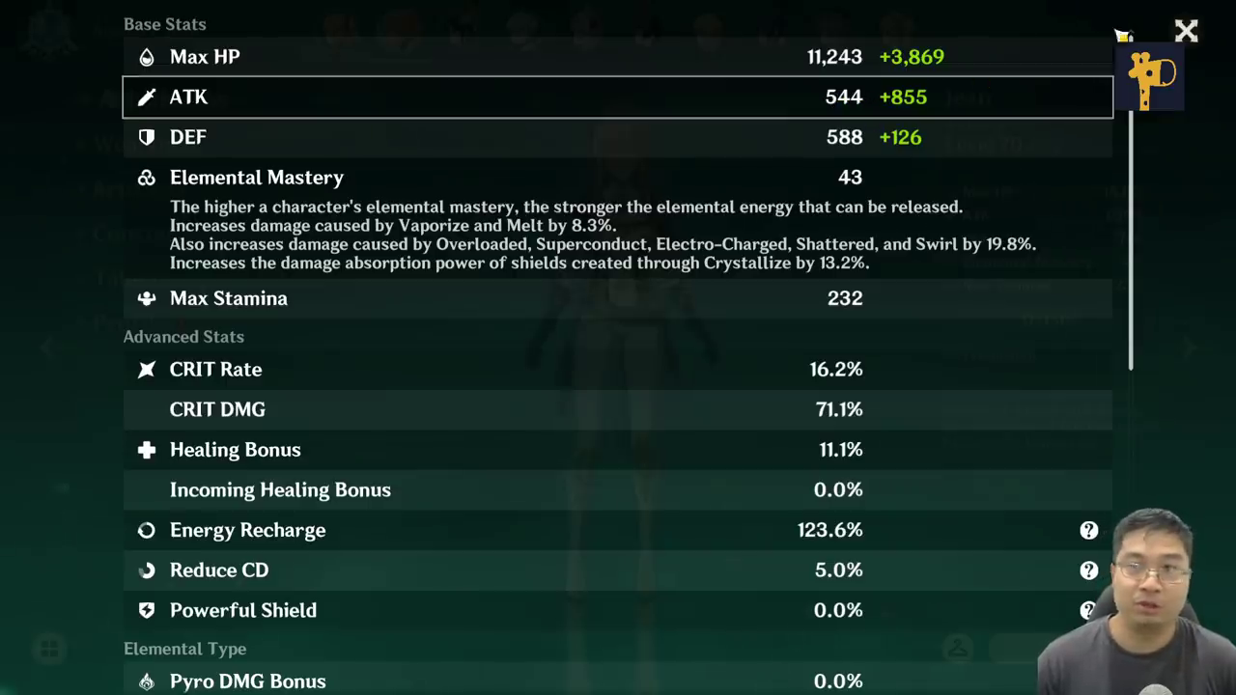
pyautogui.press('Escape')
pyautogui.click(145, 188)
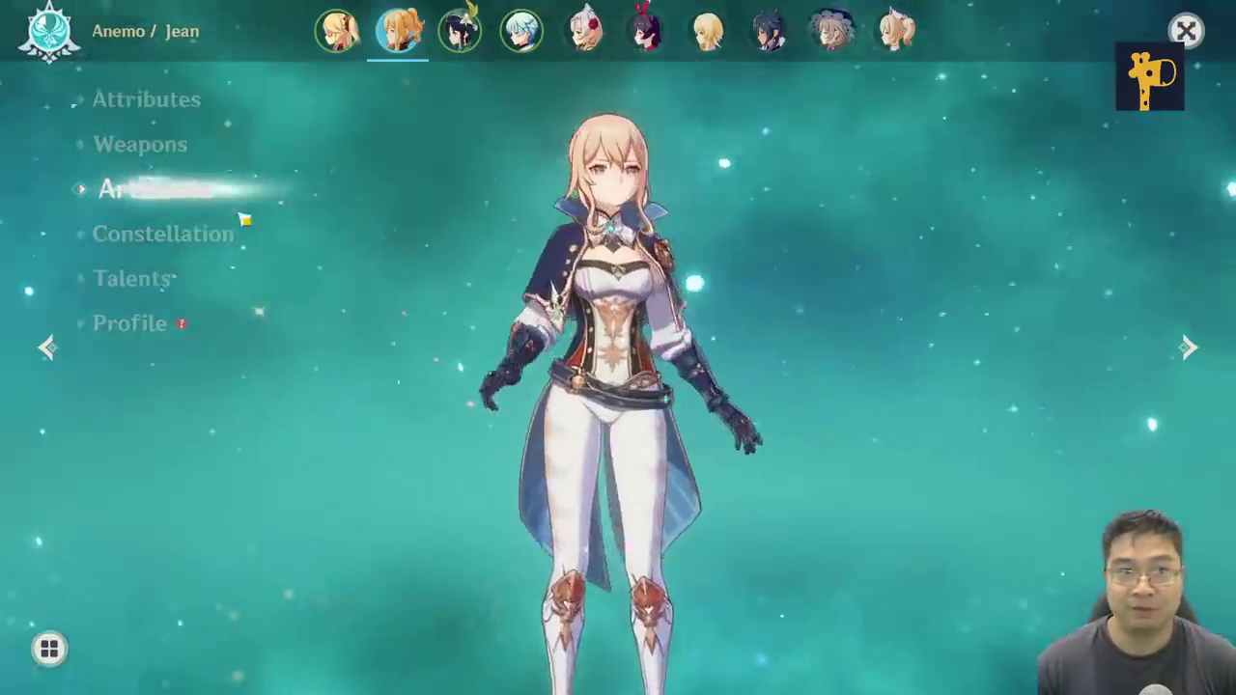
pyautogui.click(574, 526)
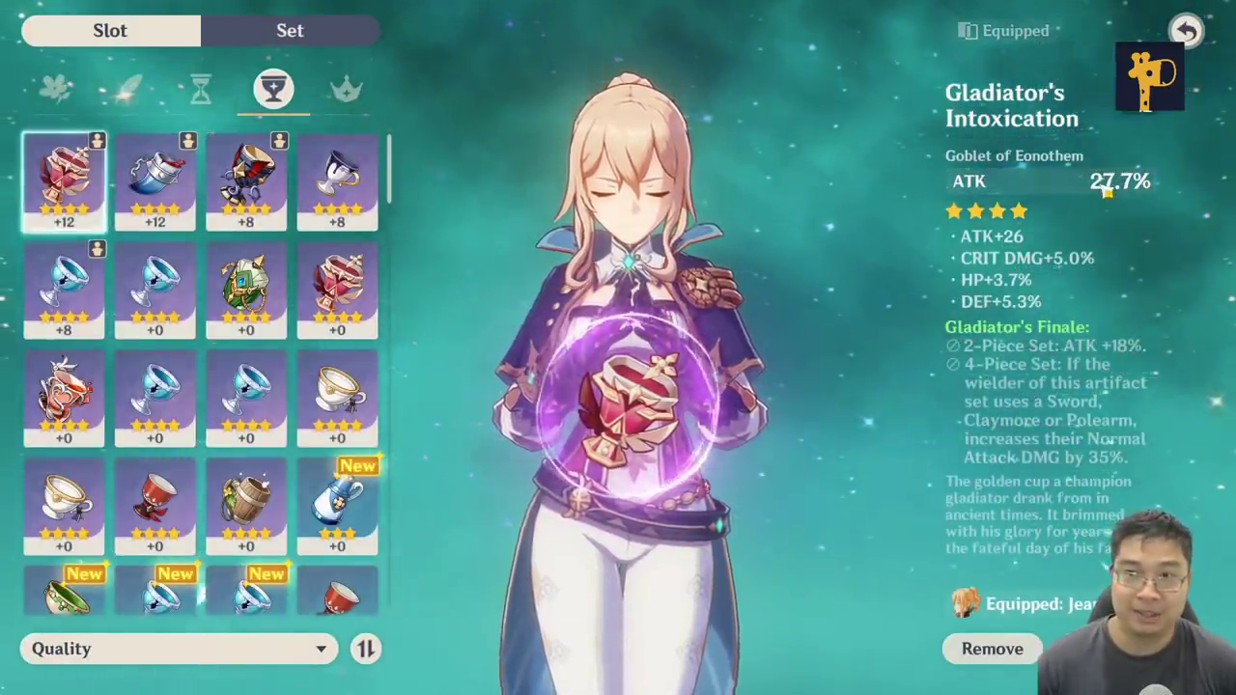
pyautogui.click(201, 88)
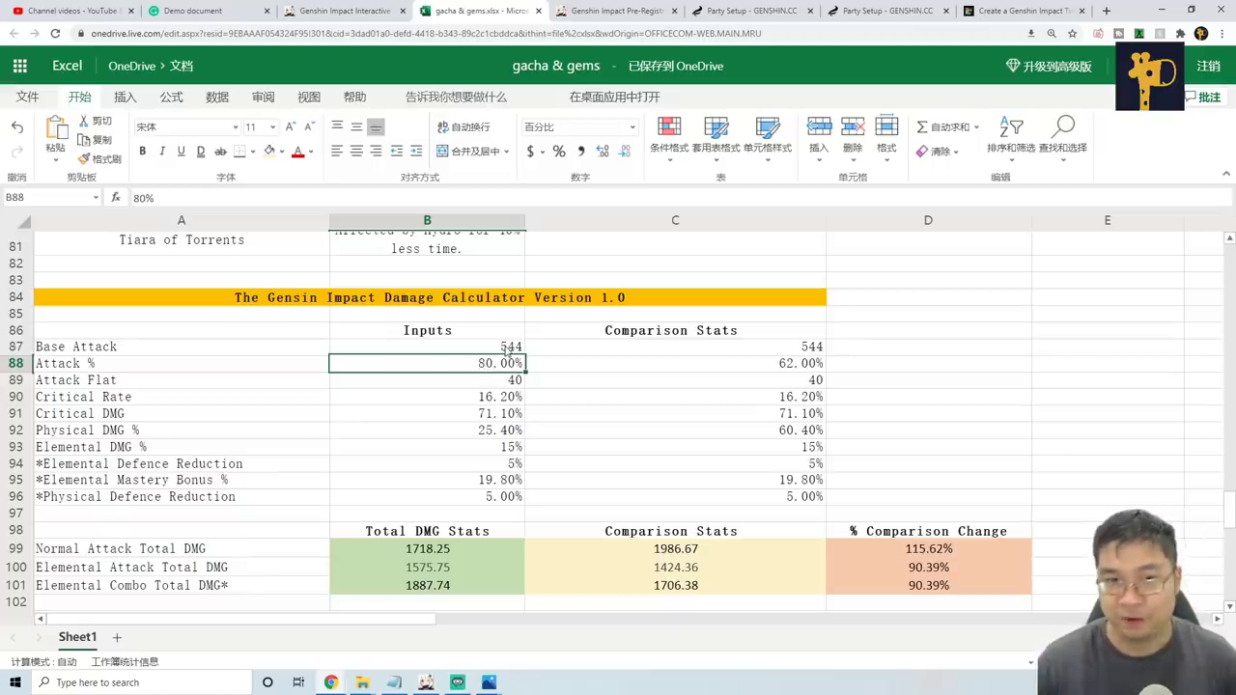
# Fill the Inputs values in B87:C96 right so the Comparison Stats match them
pyautogui.click(508, 349)
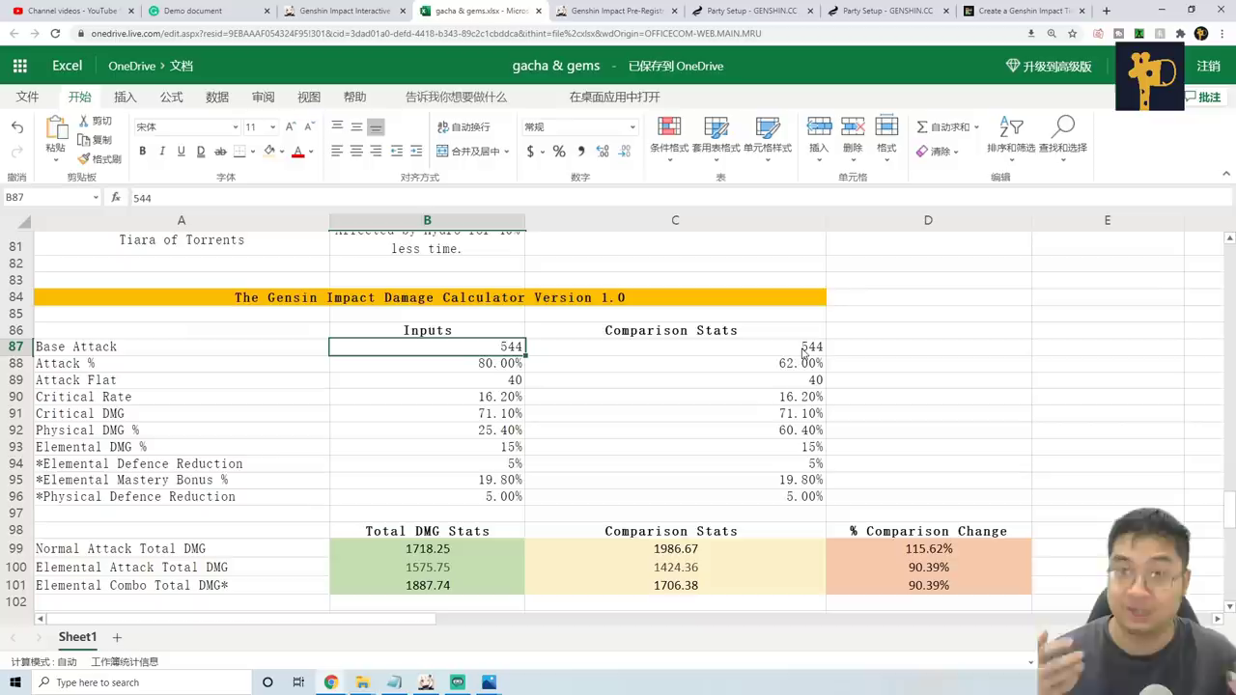
pyautogui.click(498, 382)
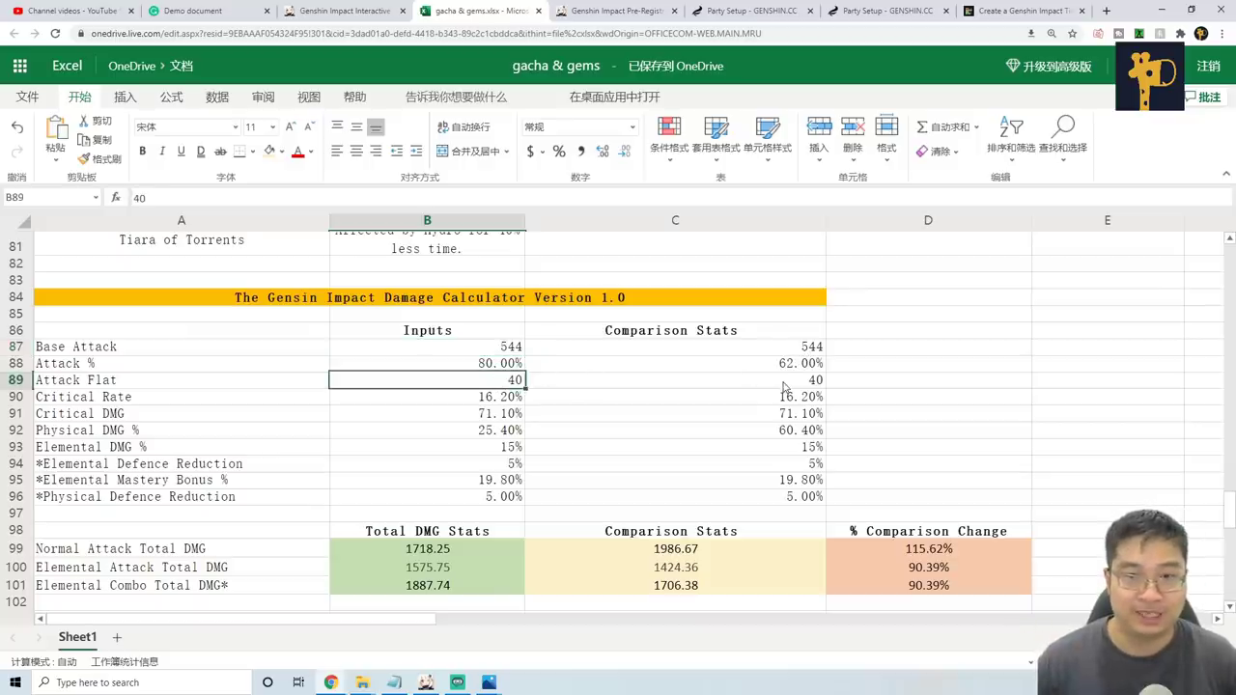
pyautogui.click(678, 381)
pyautogui.moveTo(515, 351); pyautogui.dragTo(530, 502)
pyautogui.hotkey('ctrl', 'r')
pyautogui.click(777, 384)
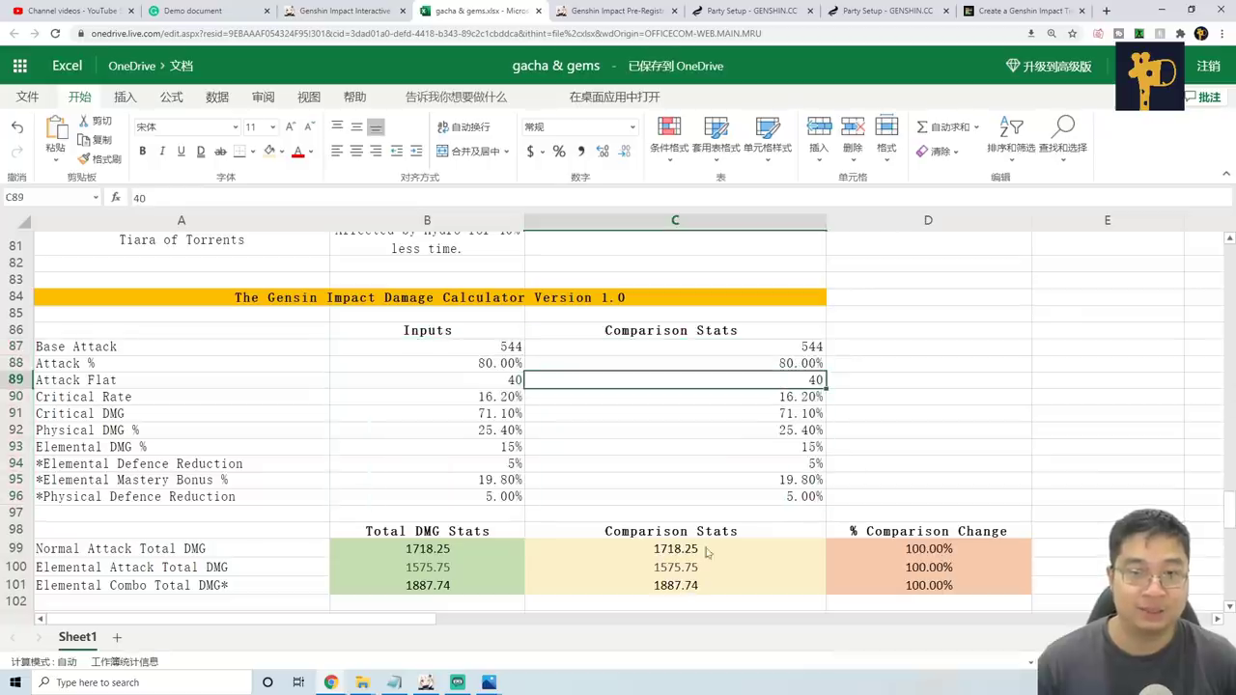
pyautogui.doubleClick(139, 197)
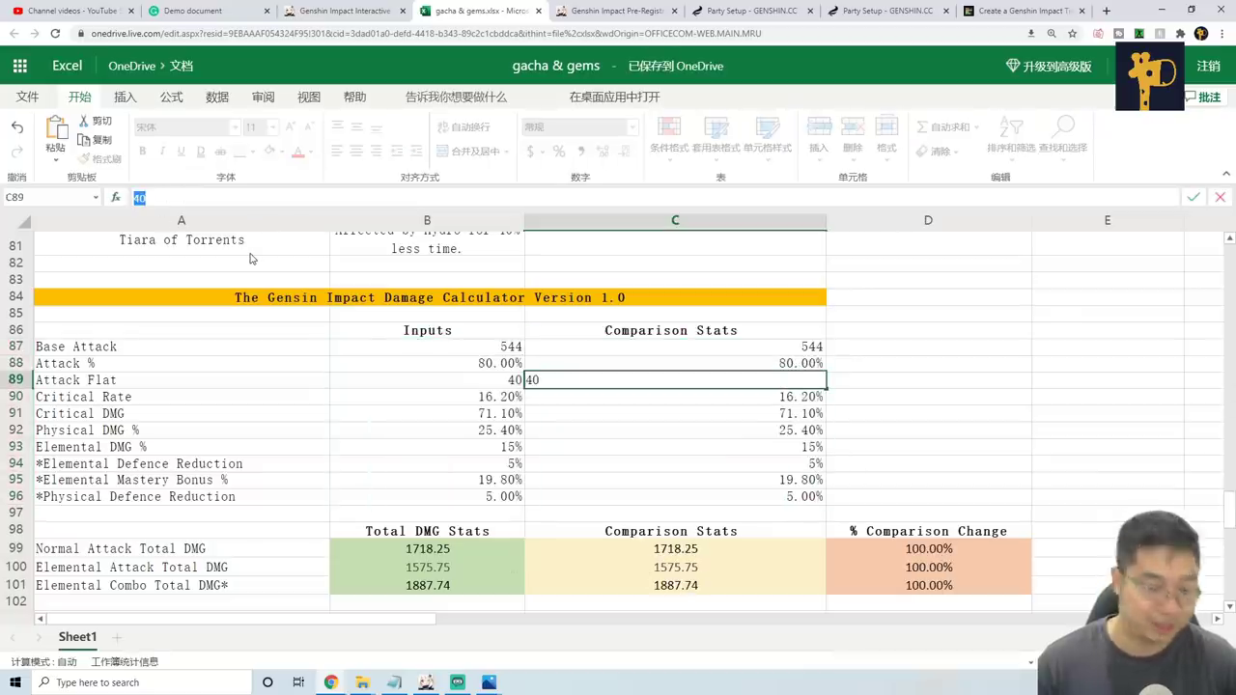
# Set the Comparison Attack Flat in C89 to 80, raising all comparison totals to 103.92%
pyautogui.write('80')
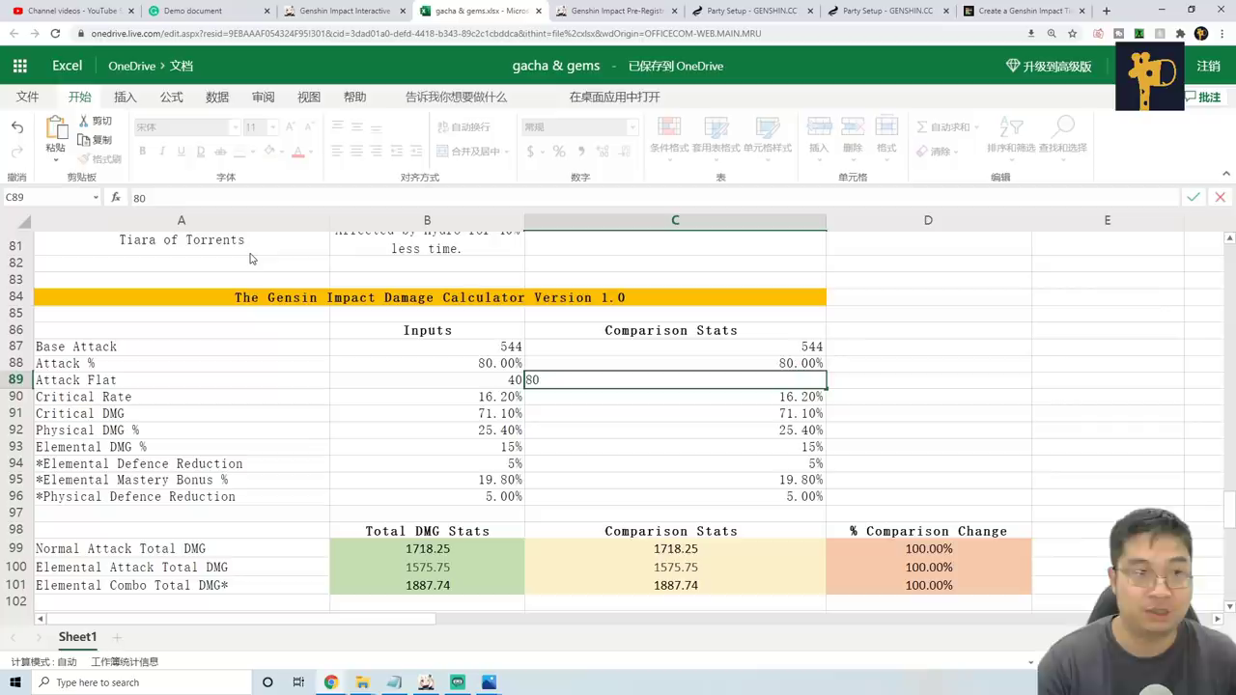
pyautogui.press('Return')
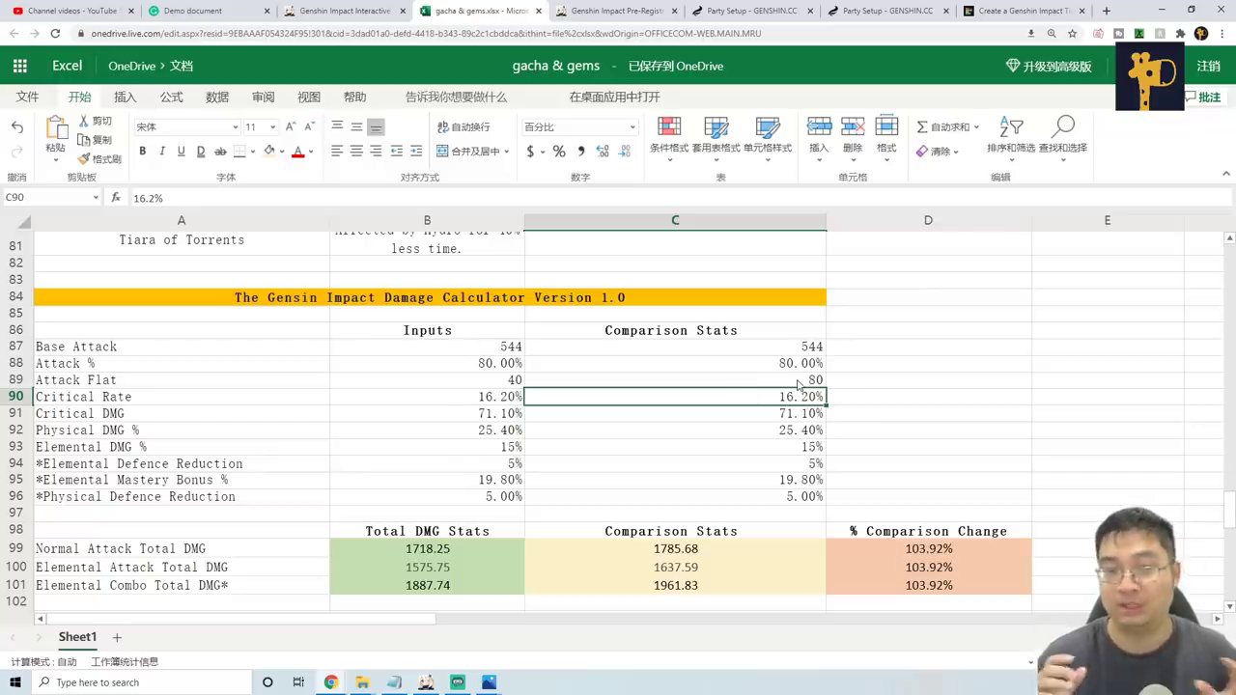
pyautogui.click(178, 464)
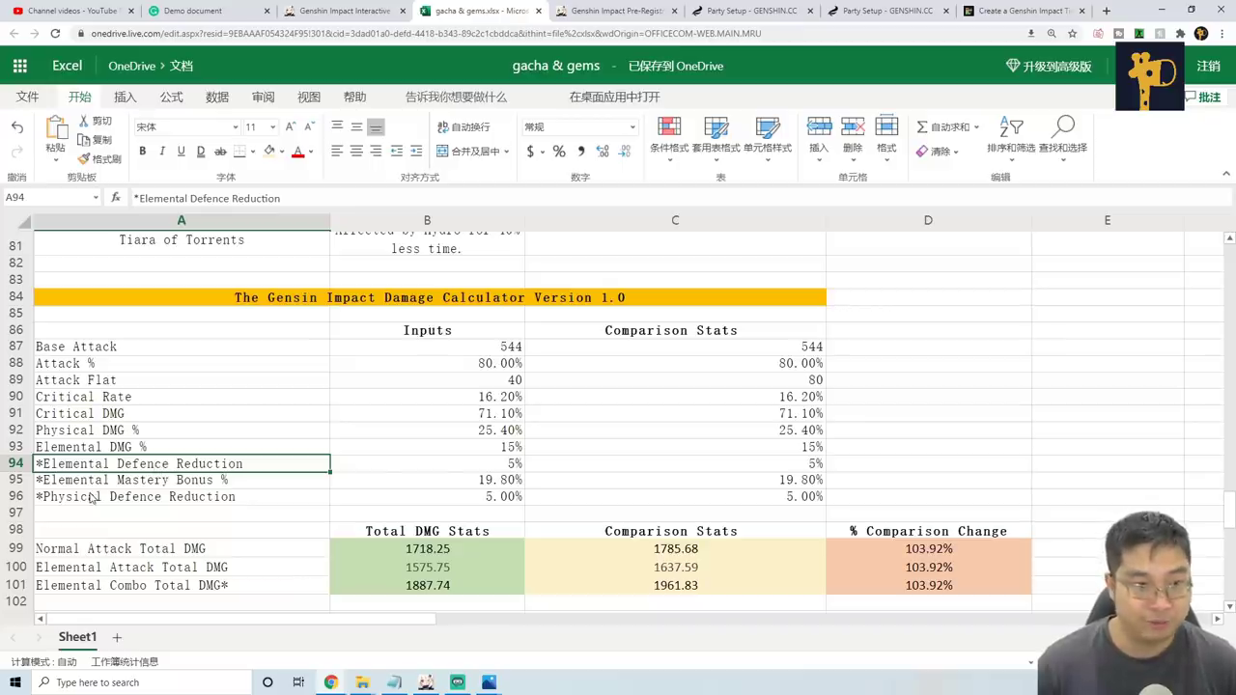
# Check the Defence Reduction cells, then bring up the Elemental Reactions Chart picture
pyautogui.click(435, 468)
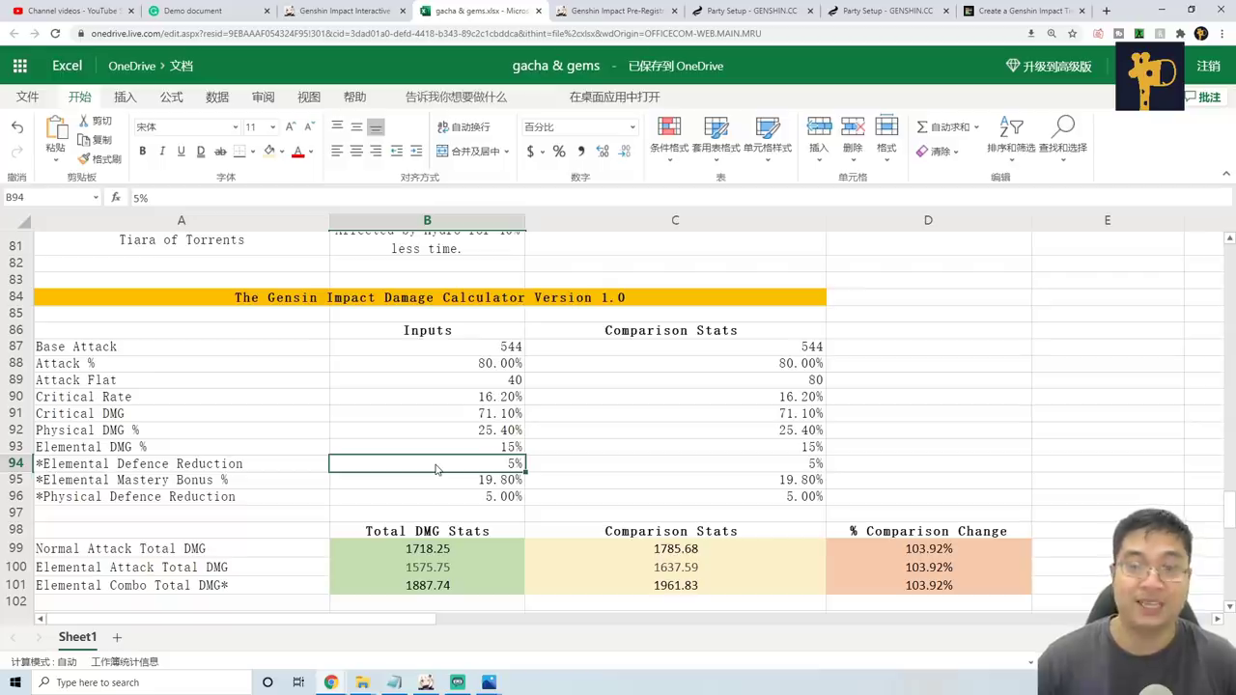
pyautogui.click(257, 496)
pyautogui.hotkey('alt', 'Tab')
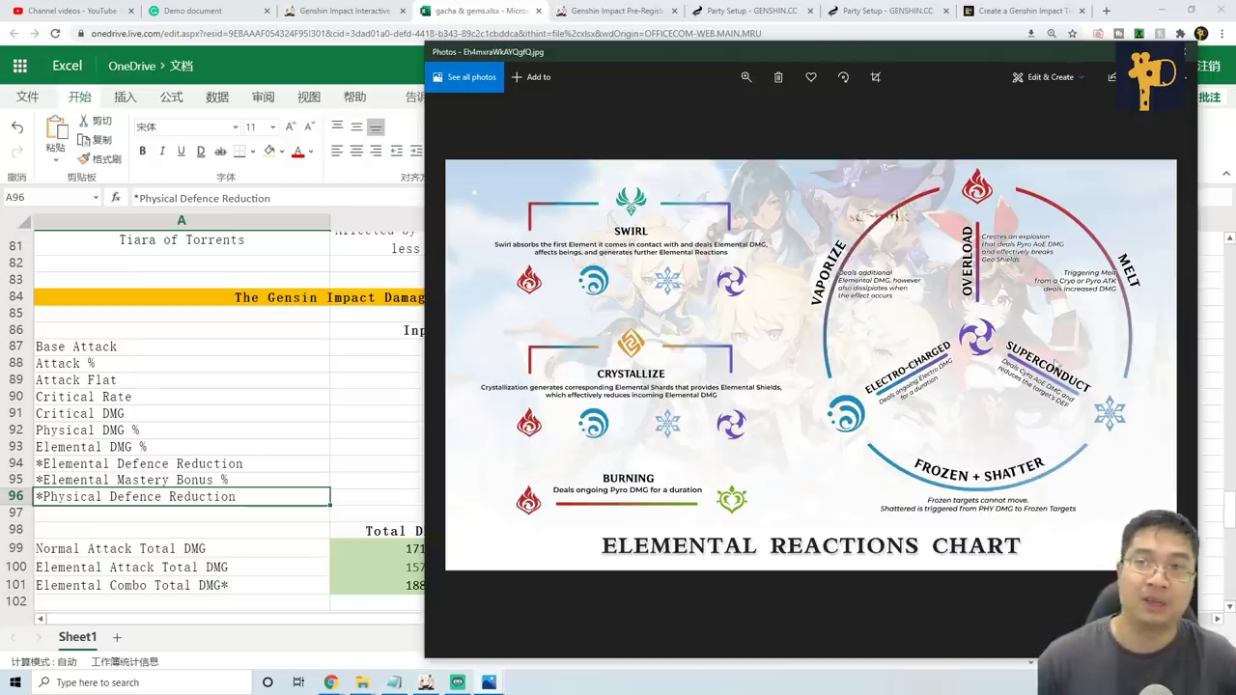
# Close the Elemental Reactions Chart in Photos
pyautogui.click(1112, 52)
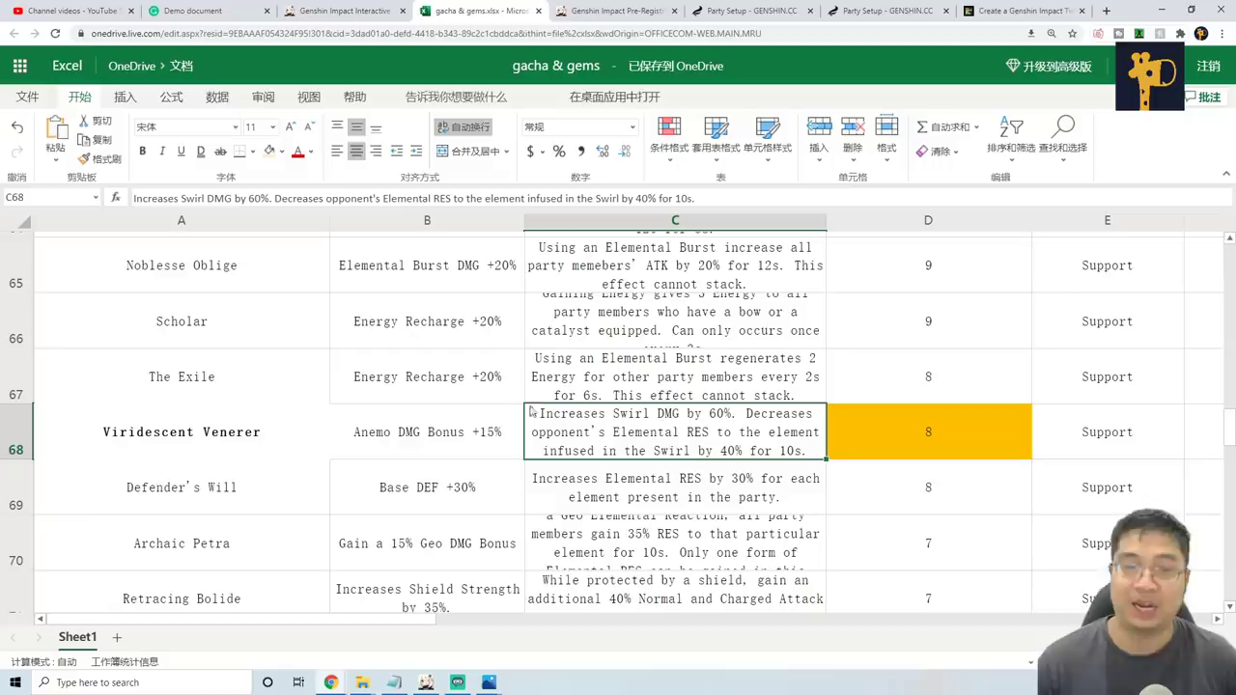
# Select the Viridescent Venerer entry A68:C68 and its effect description
pyautogui.click(231, 432)
pyautogui.moveTo(231, 432); pyautogui.dragTo(591, 423)
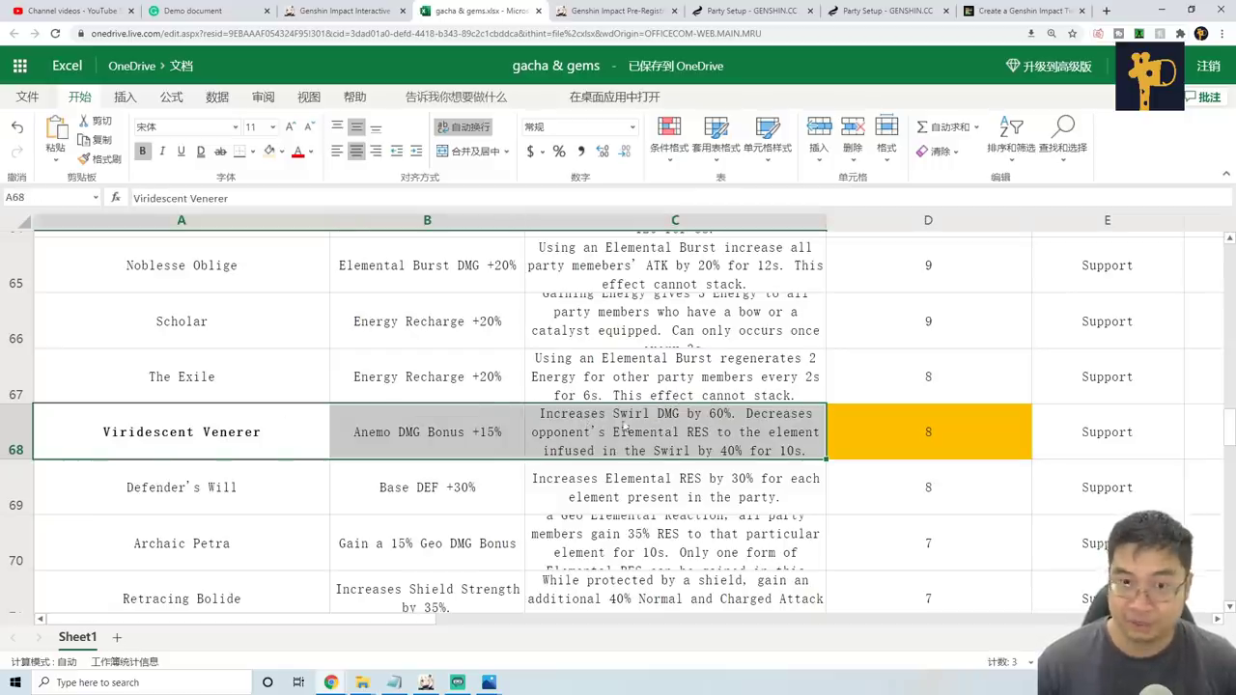
pyautogui.click(687, 418)
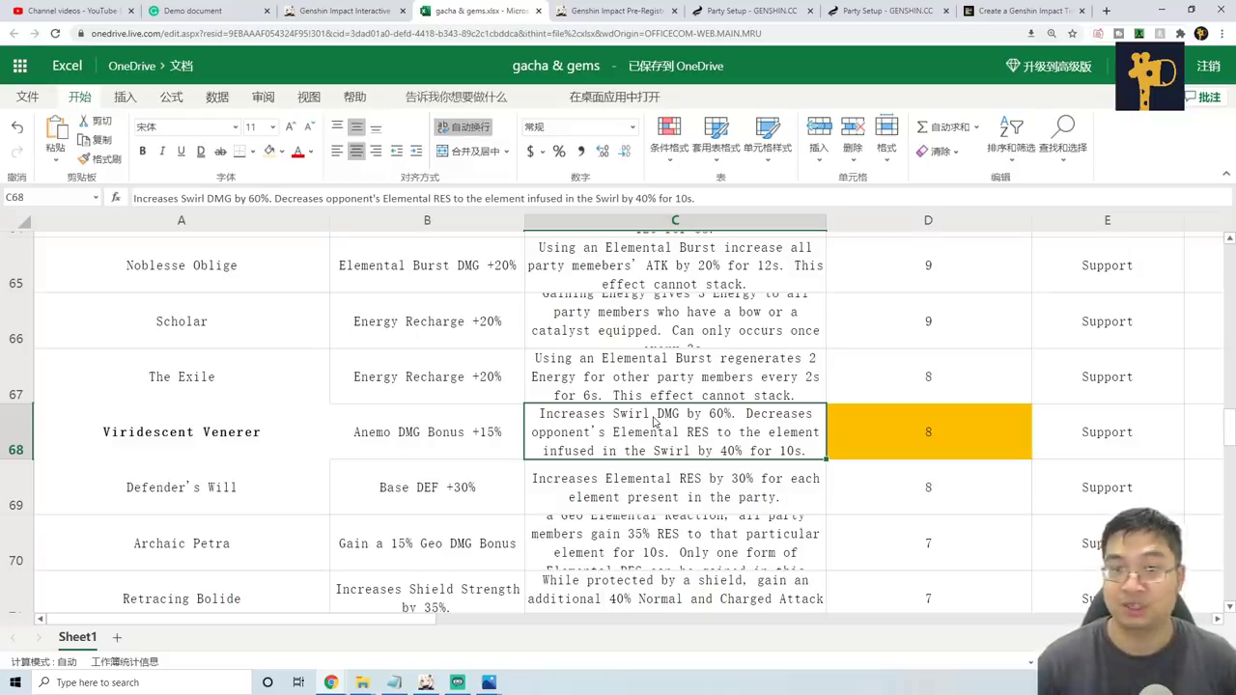
# Scroll down to the damage calculator, select the Elemental Mastery Bonus % label, then switch to Genshin Impact
pyautogui.scroll(-6, 654, 421)
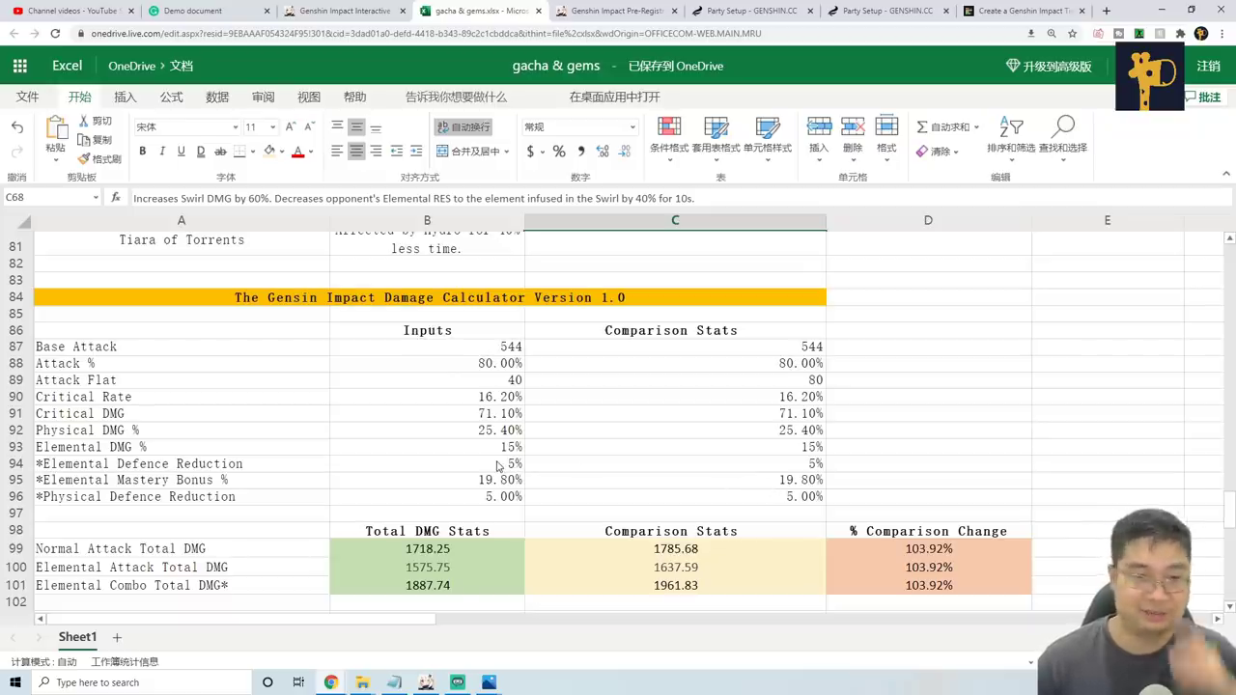
pyautogui.scroll(-1, 290, 454)
pyautogui.click(89, 442)
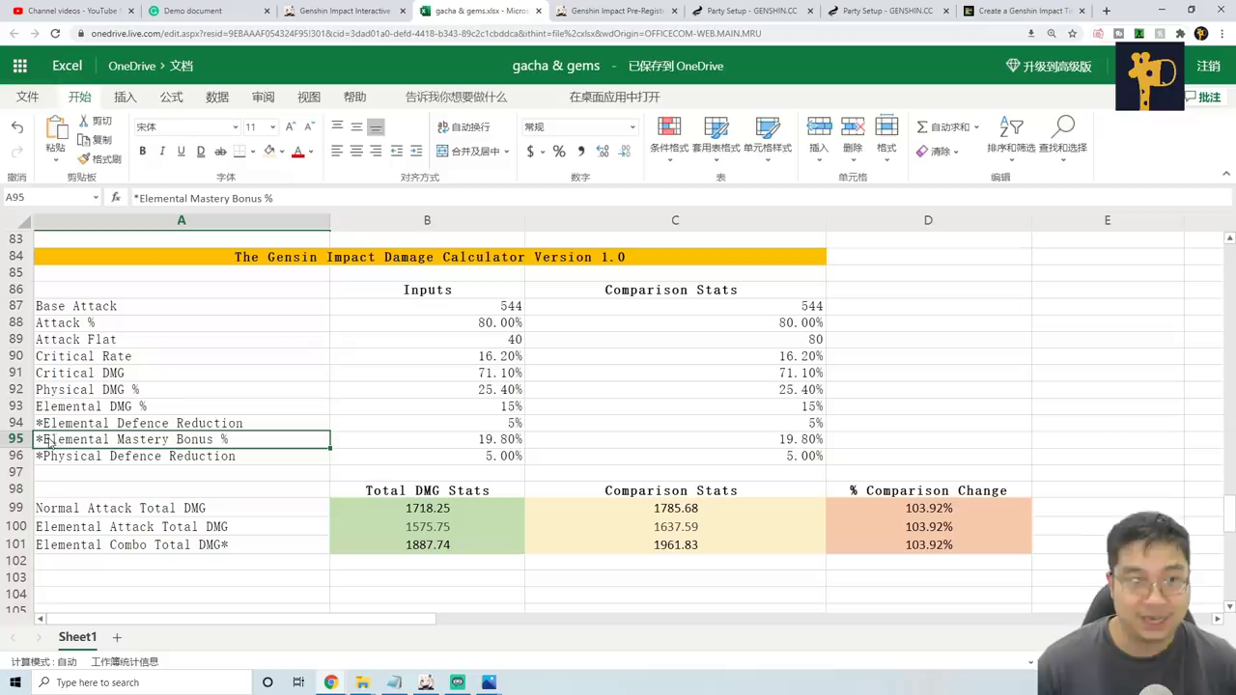
pyautogui.click(425, 682)
# Find Elemental Mastery's Swirl +19.8% bonus in the Details list, then close it and switch windows
pyautogui.scroll(6, 724, 458)
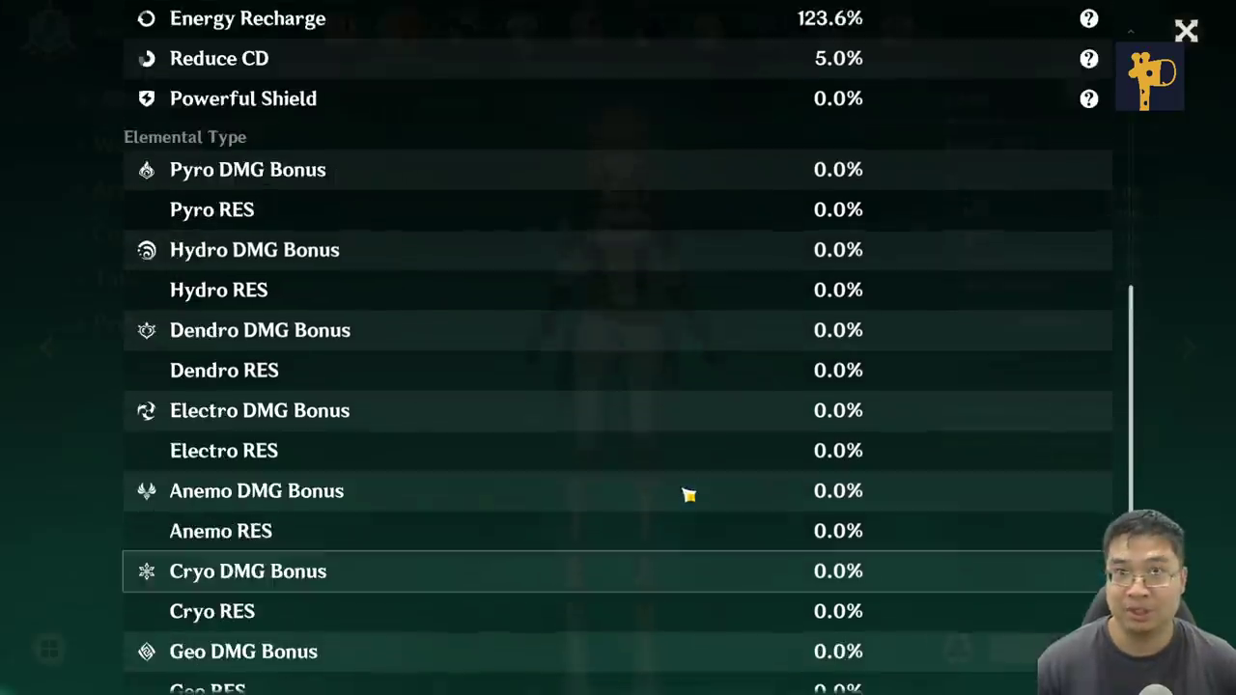
pyautogui.scroll(3, 722, 467)
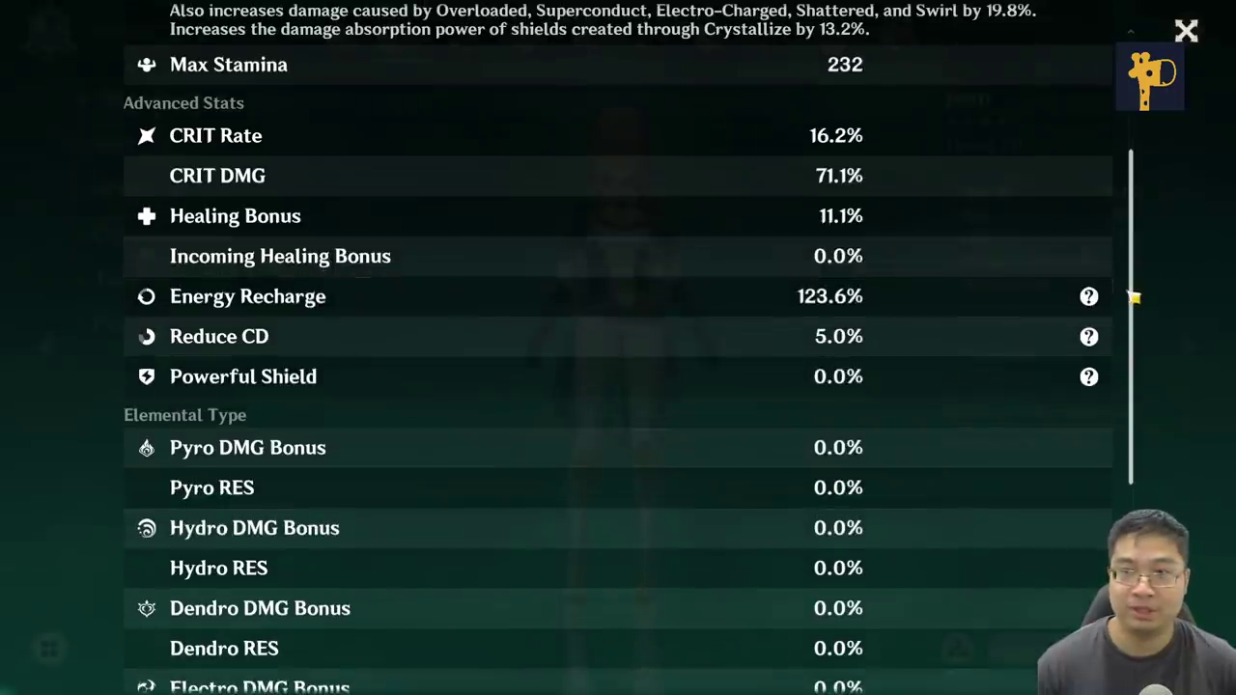
pyautogui.scroll(5, 836, 193)
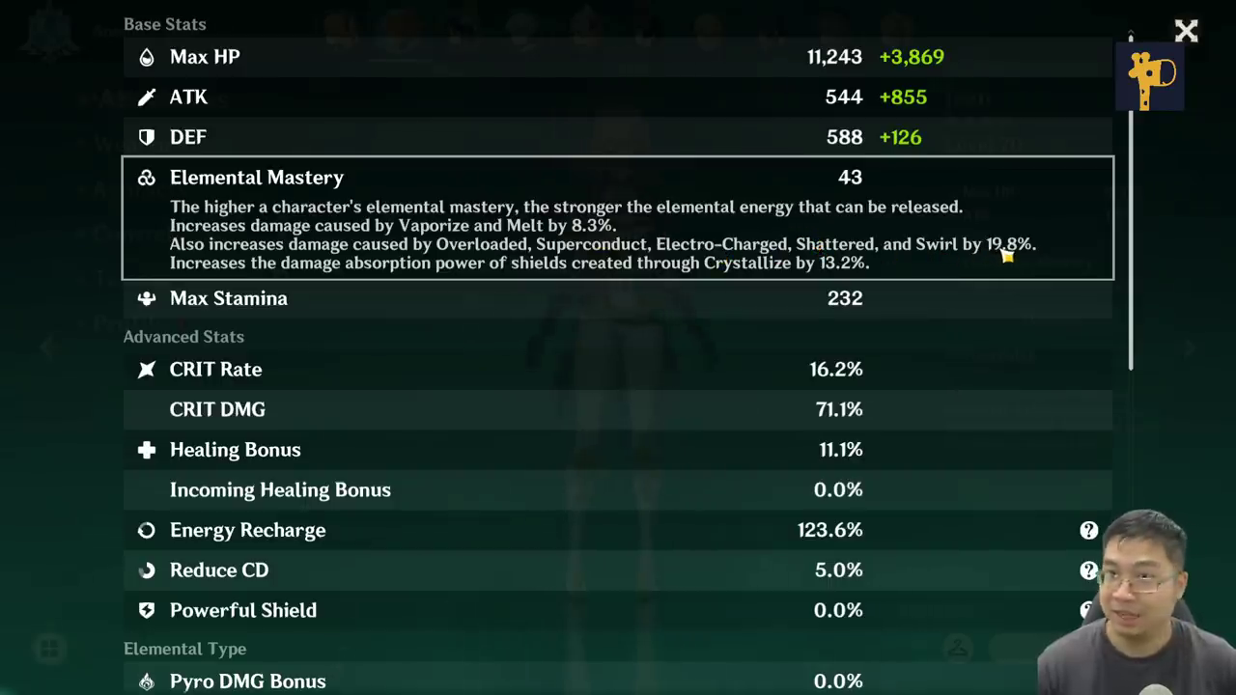
pyautogui.press('Escape')
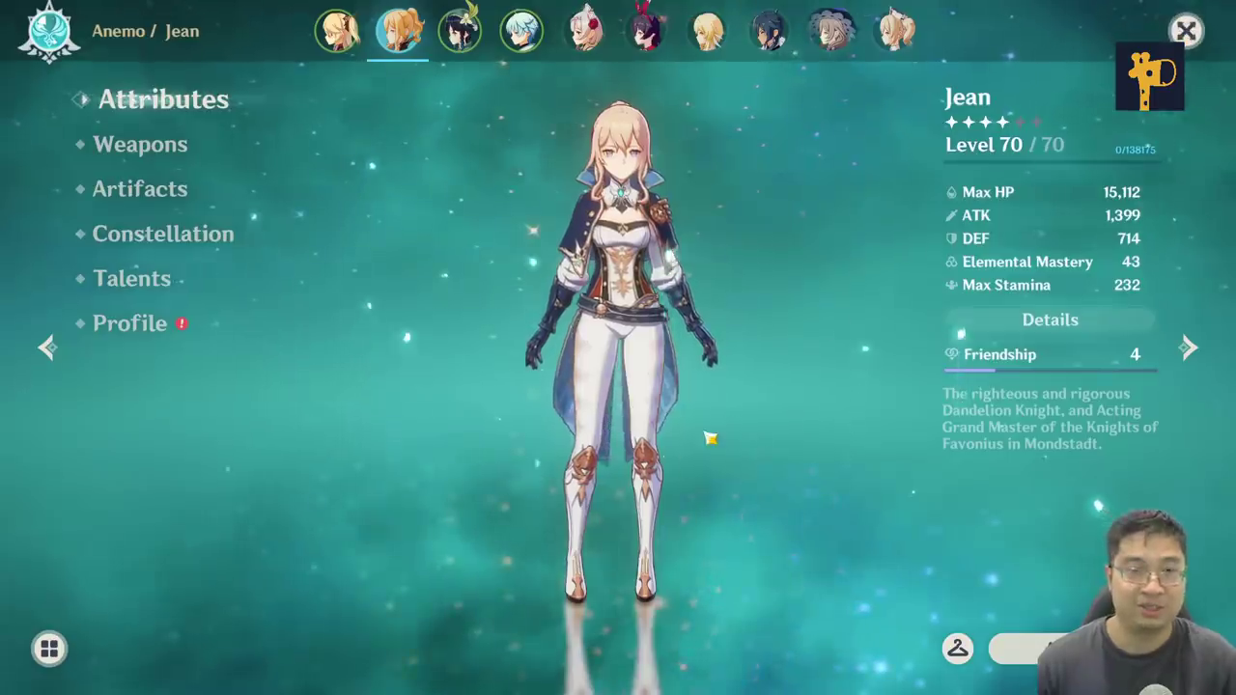
pyautogui.hotkey('alt', 'Tab')
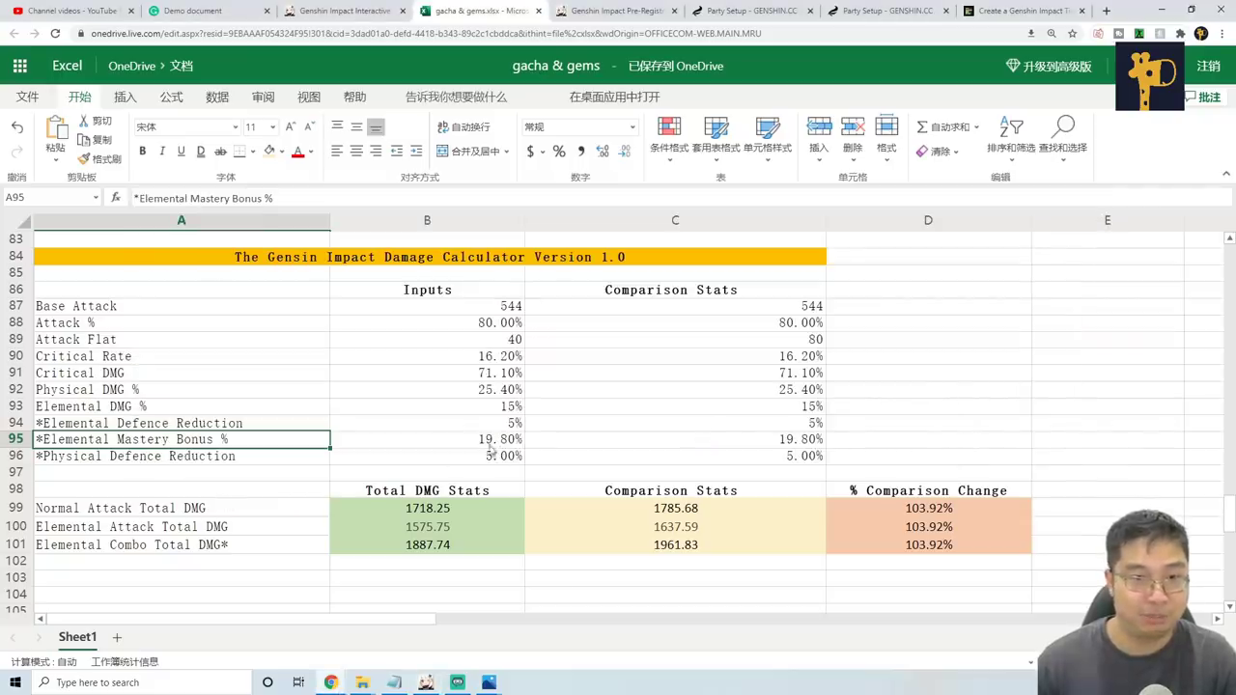
# Bring up the stat notes in Notepad and highlight the phrase 'Source of DMG!'
pyautogui.moveTo(489, 685)
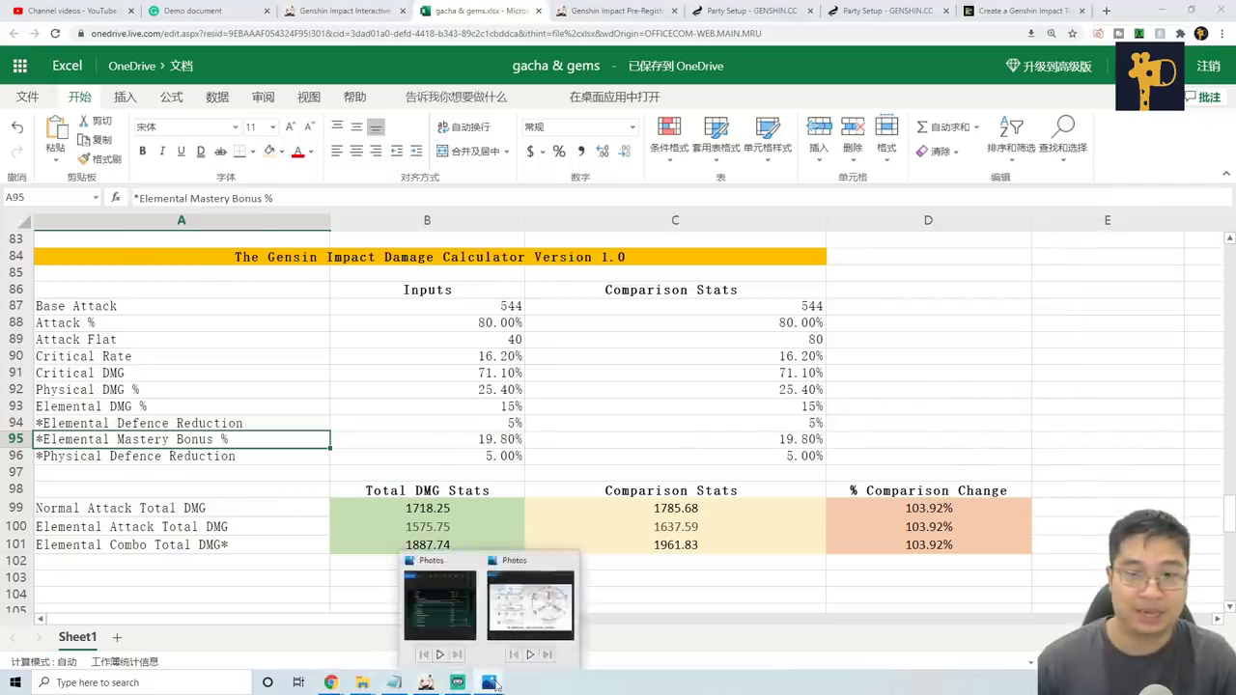
pyautogui.click(509, 617)
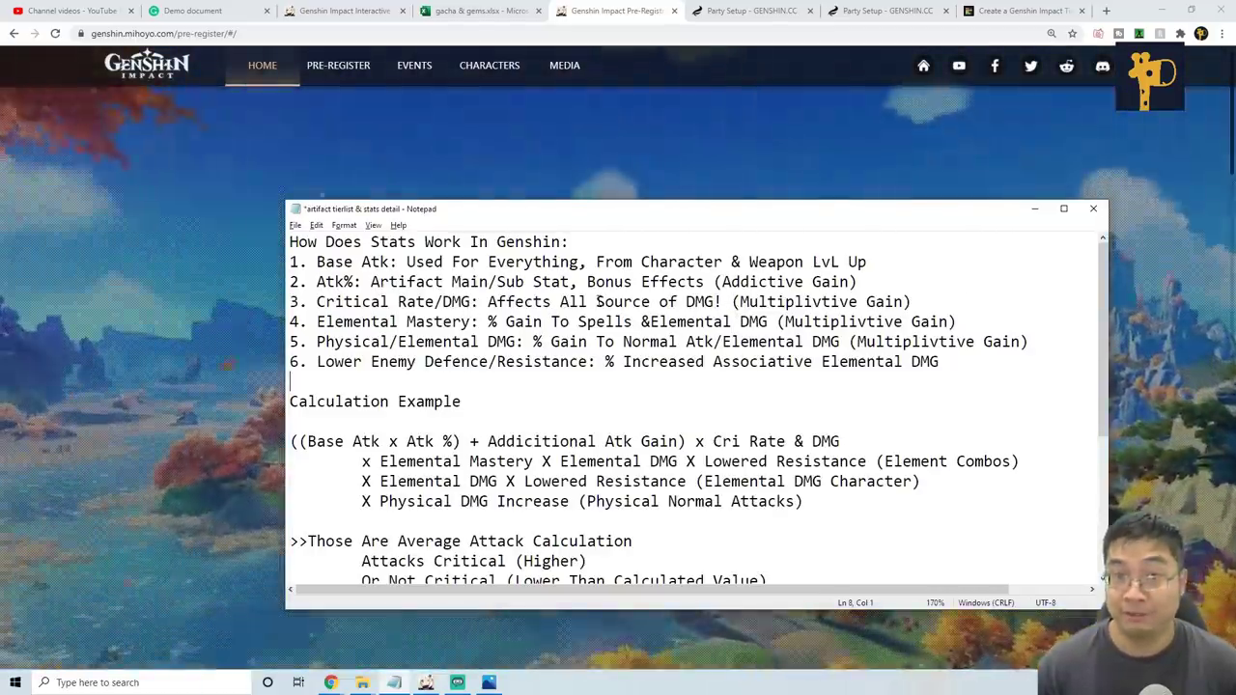
pyautogui.moveTo(596, 302); pyautogui.dragTo(720, 301)
pyautogui.click(729, 301)
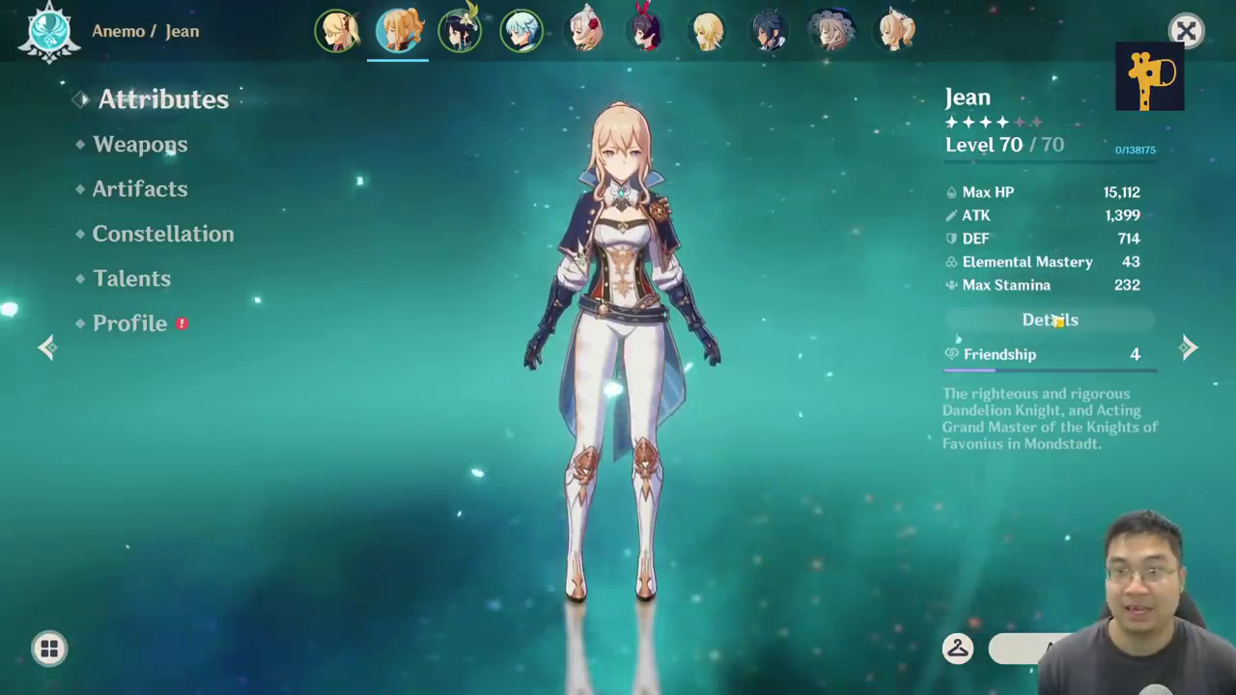
# Show Details on the character's Attributes screen to see the full stat breakdown
pyautogui.click(1016, 328)
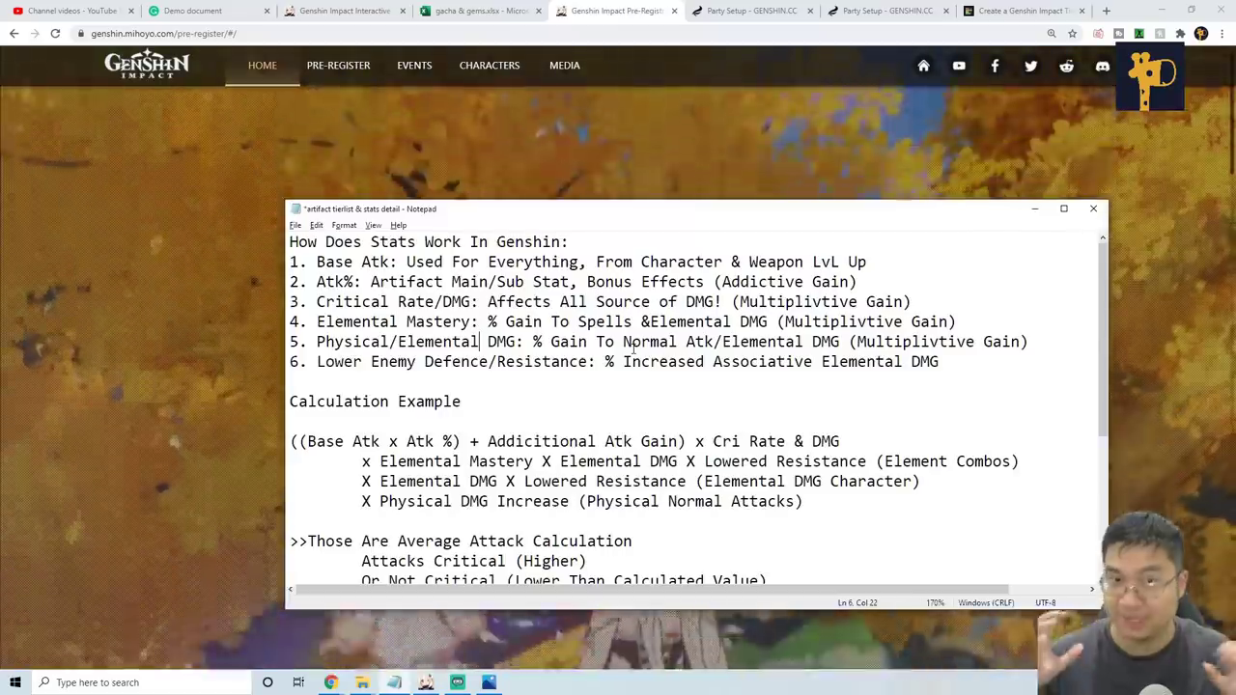
# Place the cursor on the % Gain note in line 5, then bring up the Elemental Reactions Chart
pyautogui.click(532, 342)
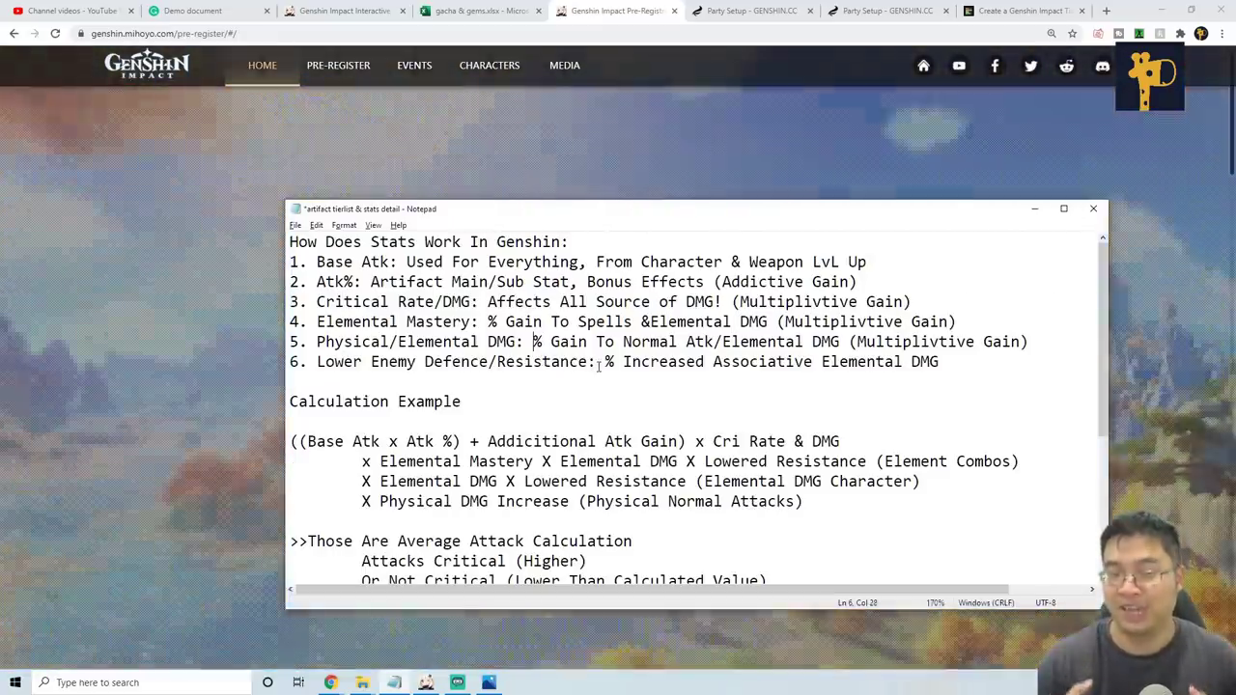
pyautogui.hotkey('alt', 'Tab')
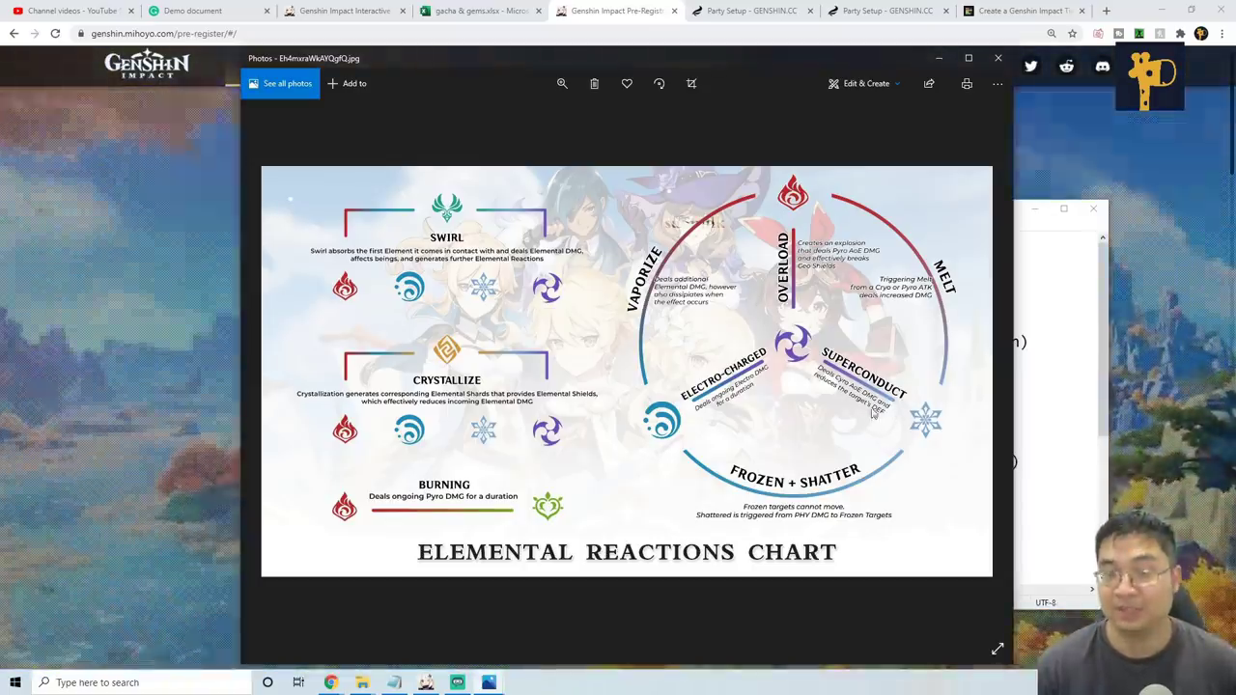
# Minimize the Elemental Reactions Chart in Photos to reveal the notes behind it
pyautogui.click(941, 58)
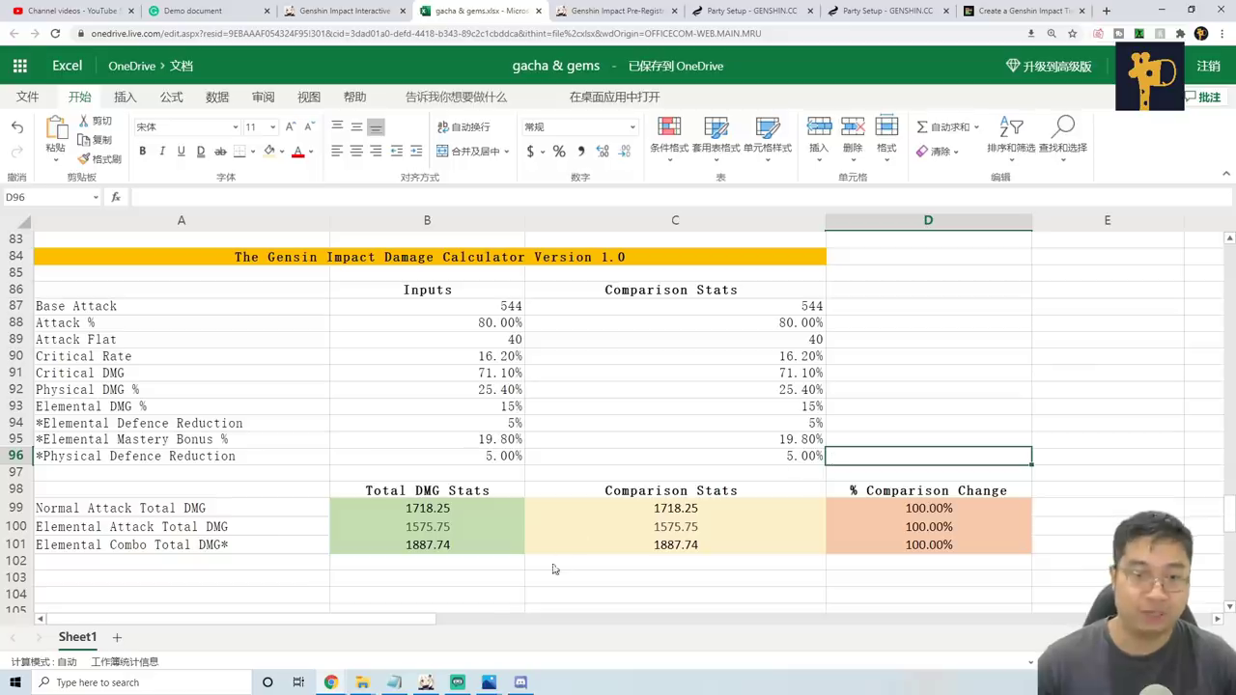
# Back in Excel, go over the Critical DMG, Elemental/Physical DMG % and Attack labels, ending on Comparison Attack Flat
pyautogui.click(519, 683)
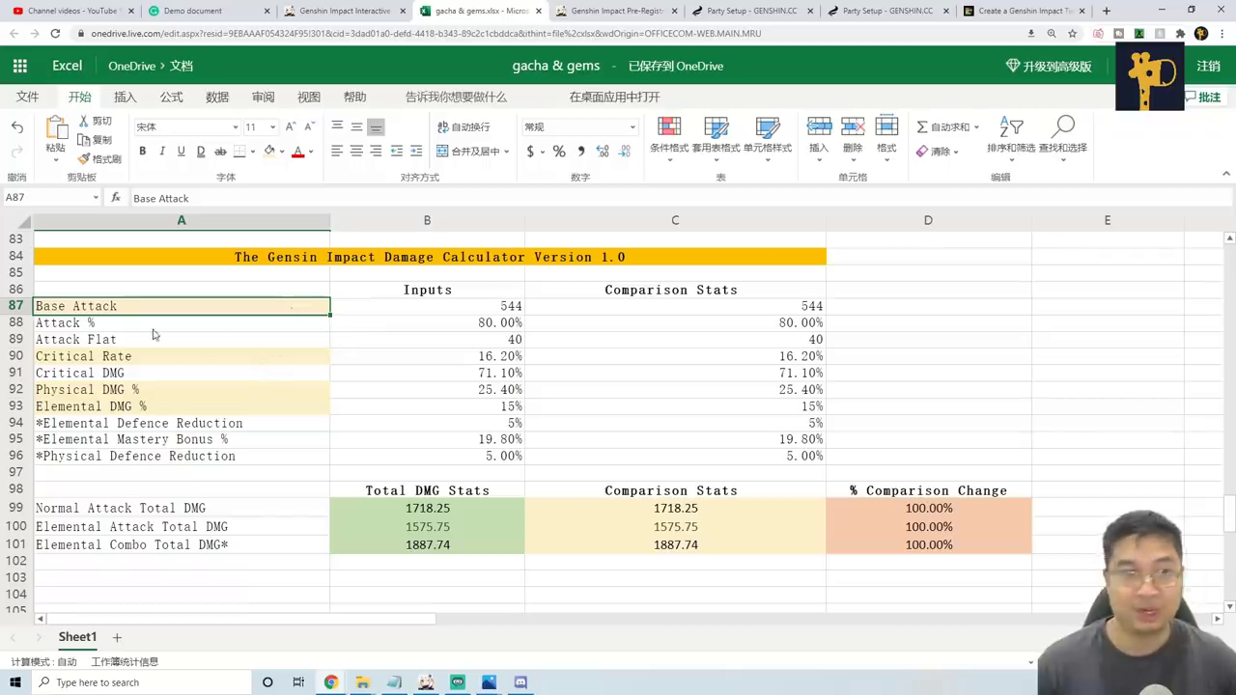
pyautogui.click(117, 376)
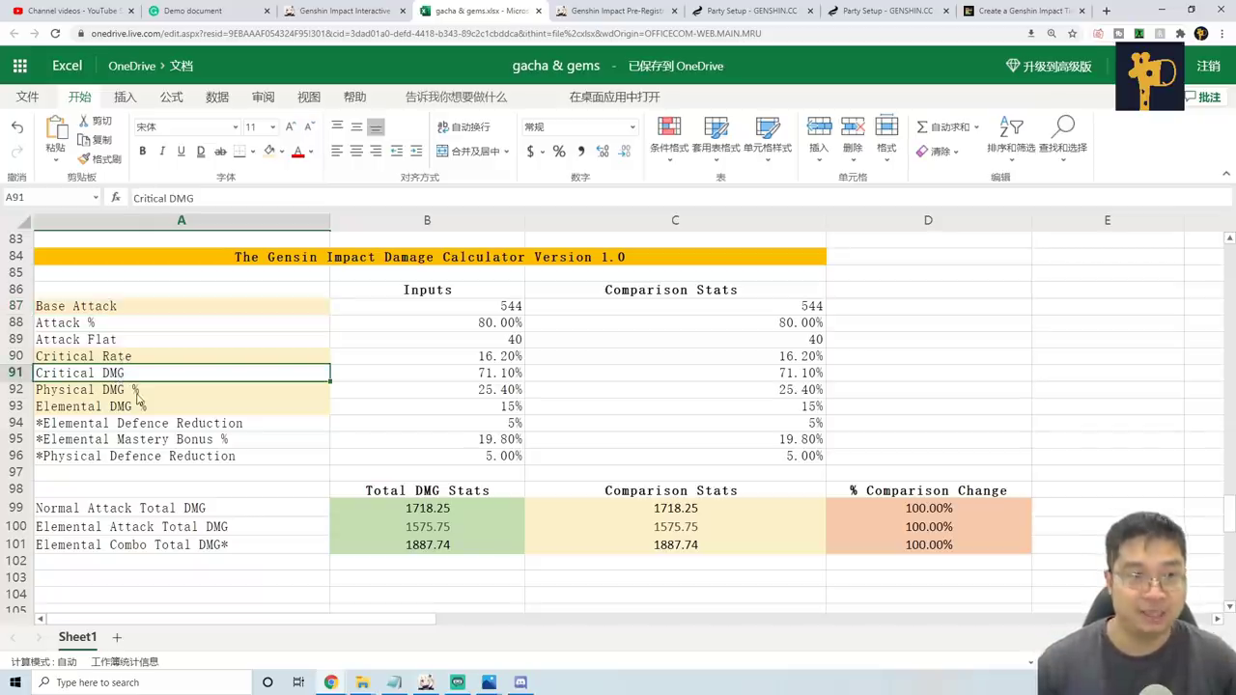
pyautogui.click(89, 404)
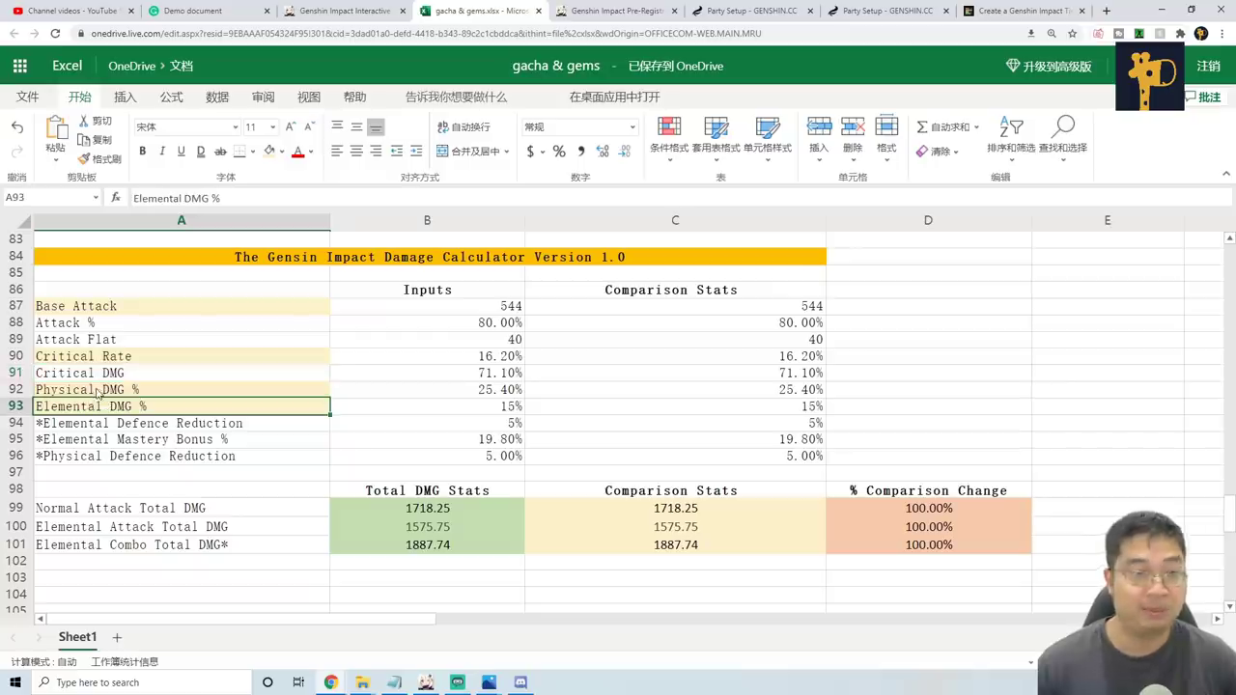
pyautogui.click(98, 391)
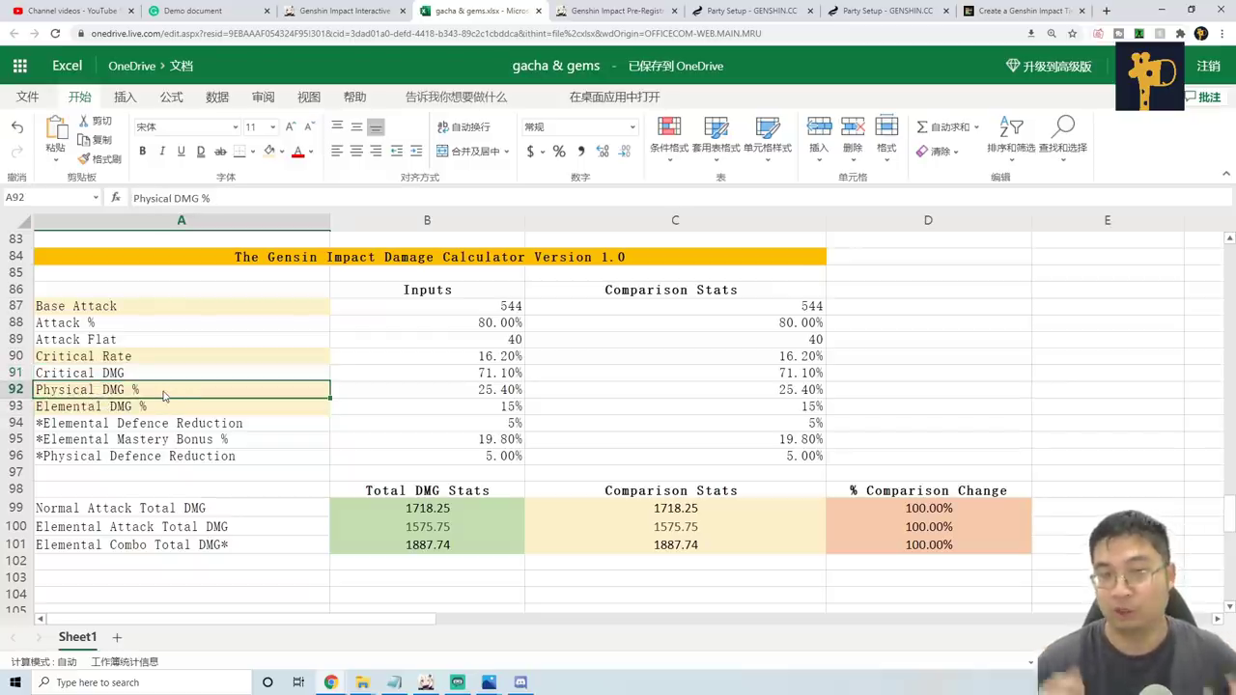
pyautogui.click(97, 324)
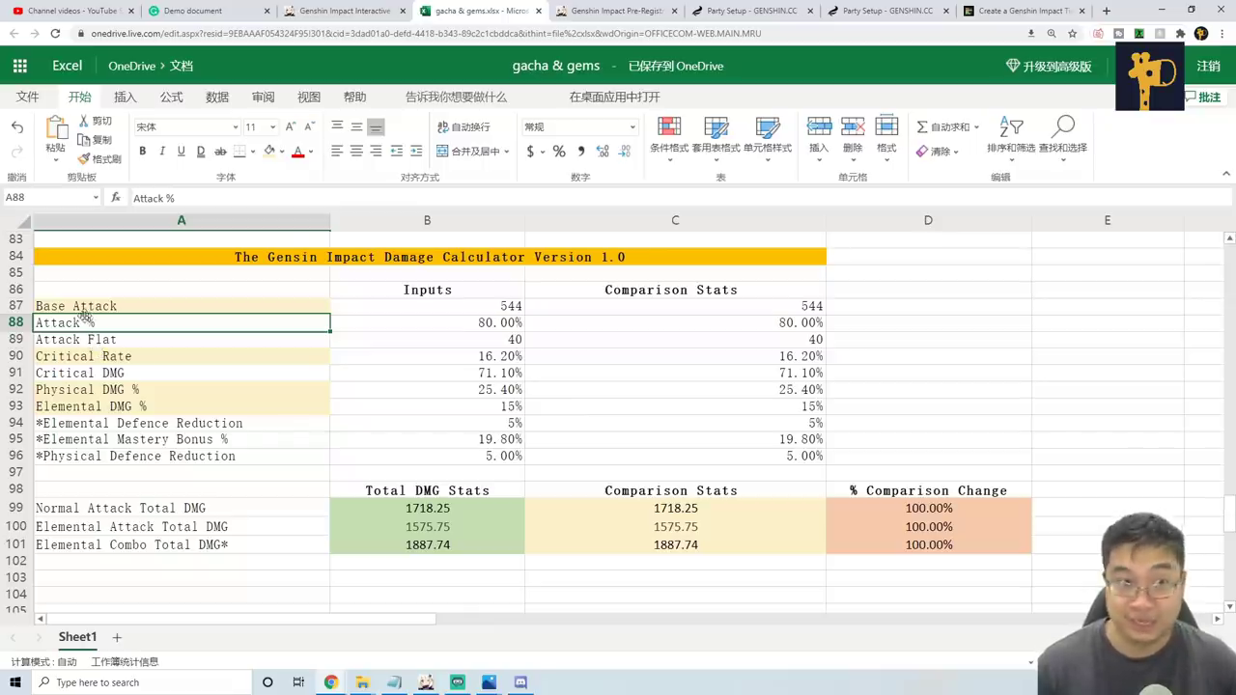
pyautogui.click(94, 341)
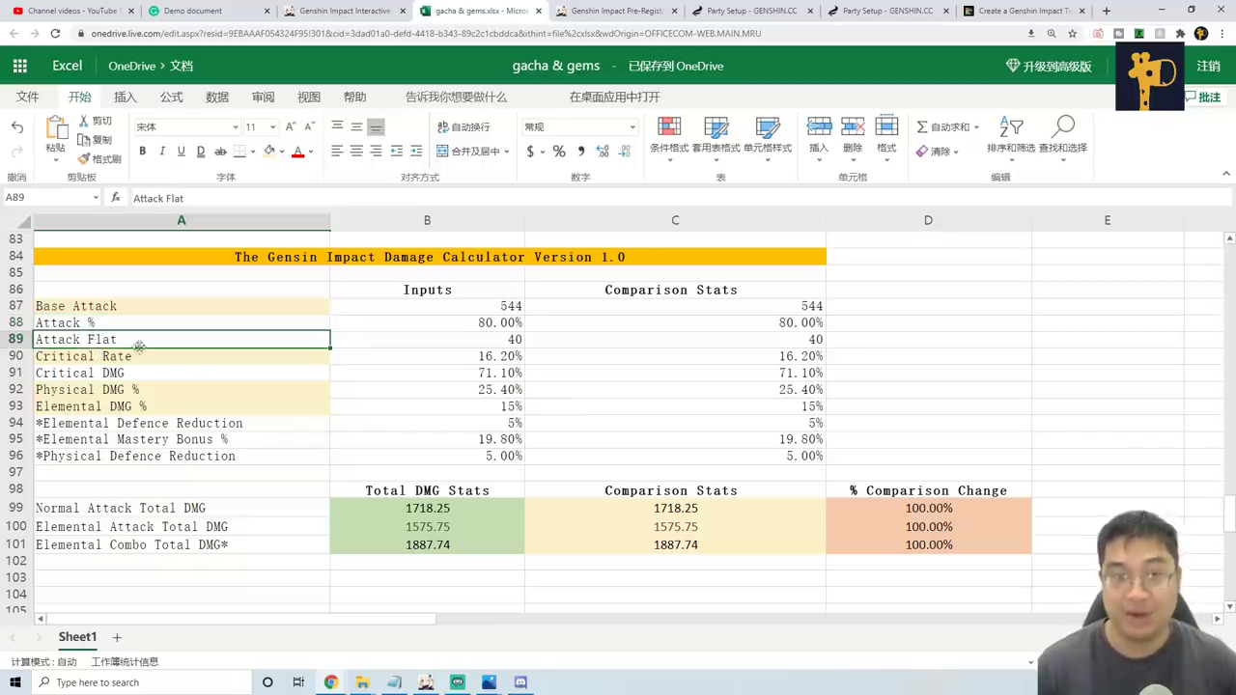
pyautogui.press('Right')
pyautogui.press('Right')
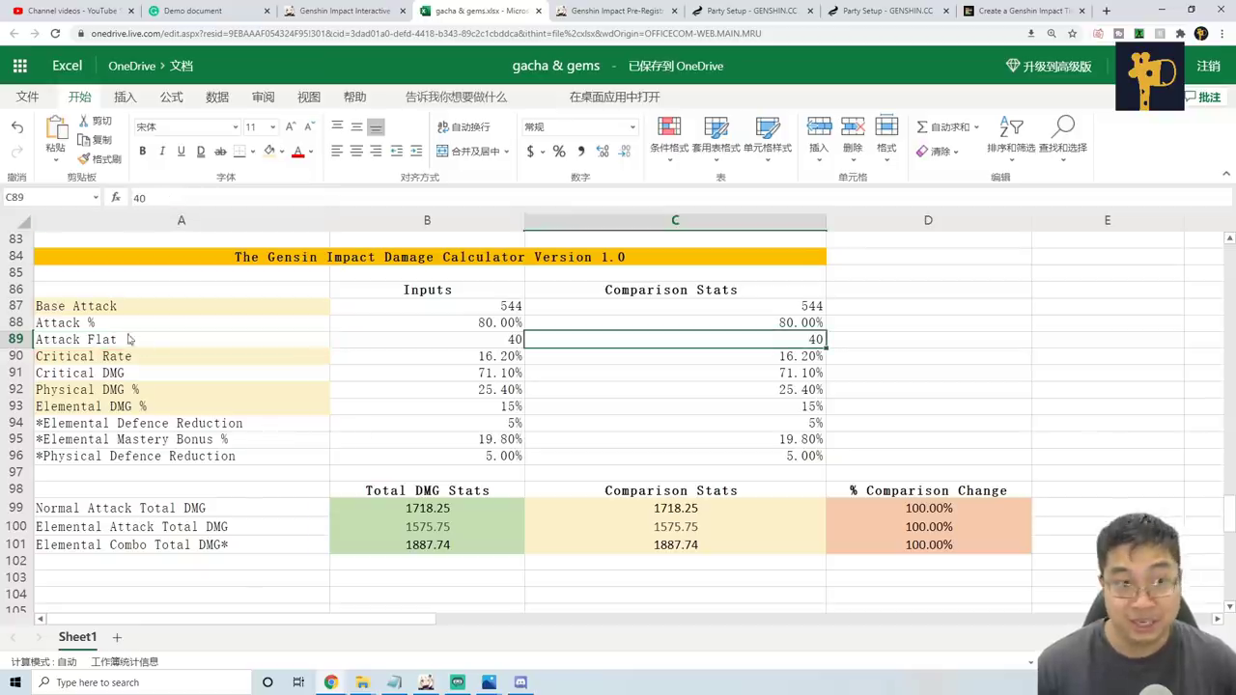
# Enter 60 as the Comparison Stats Attack Flat value in C89
pyautogui.click(160, 197)
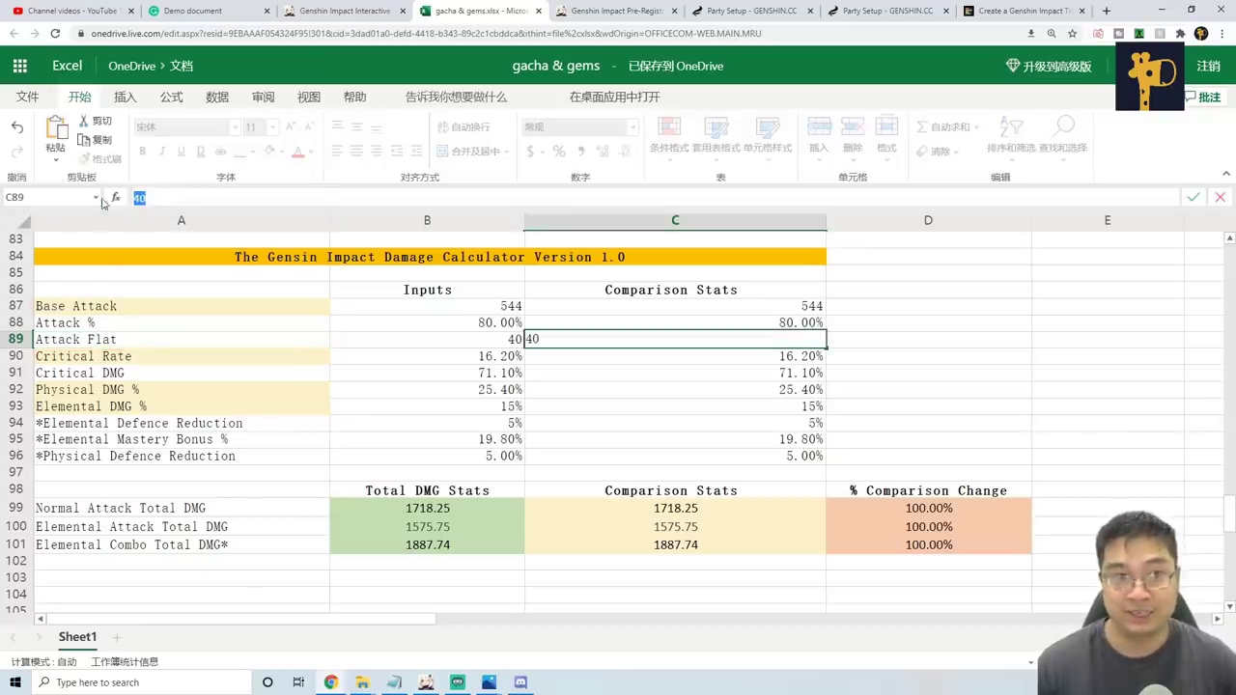
pyautogui.write('60')
pyautogui.press('Return')
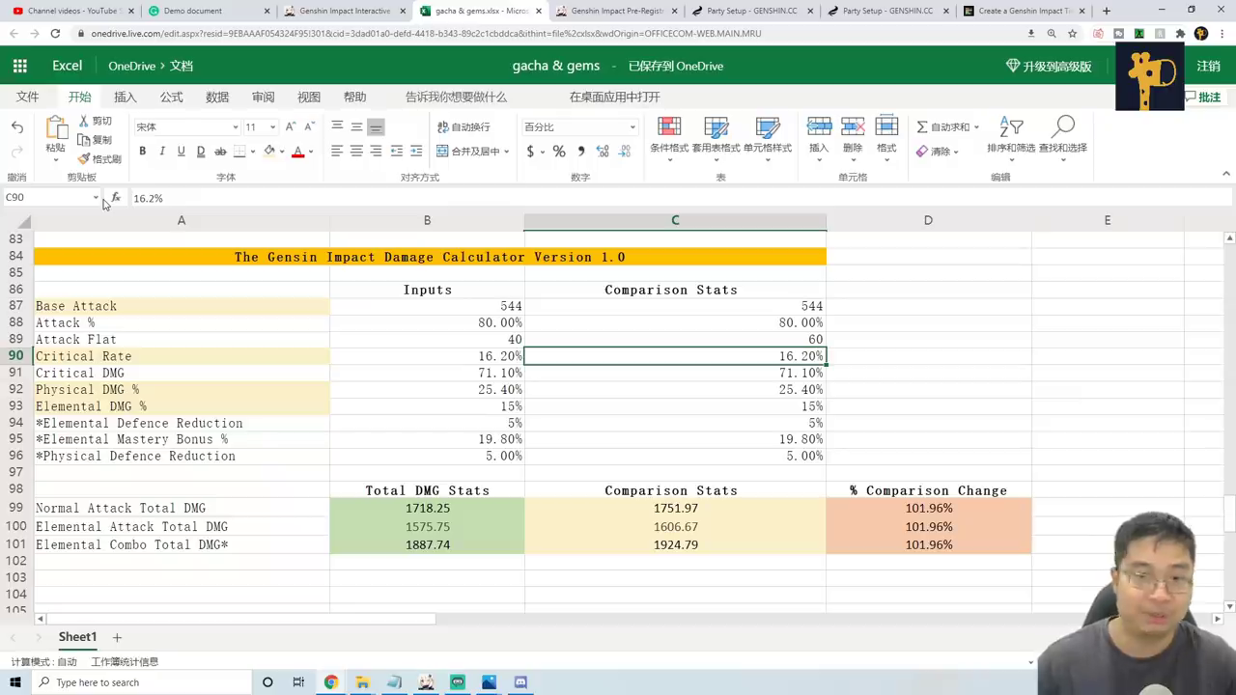